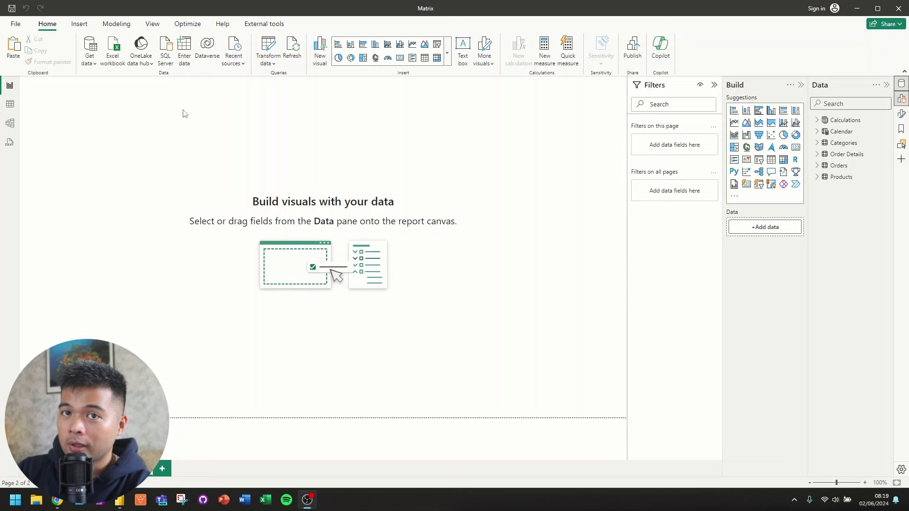
Step: Switch to Model view to see how Products, Order Details, Orders, Calendar and Categories relate
{"action": "left_click", "coordinate": [10, 123]}
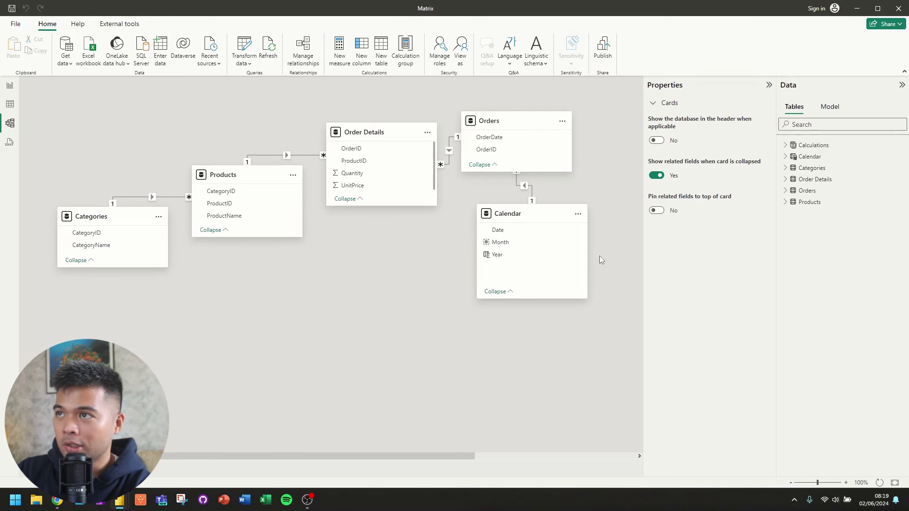
Step: Move the Calendar table lower and shift the Orders table slightly right in the diagram
{"action": "left_click_drag", "start_coordinate": [503, 210], "coordinate": [505, 246]}
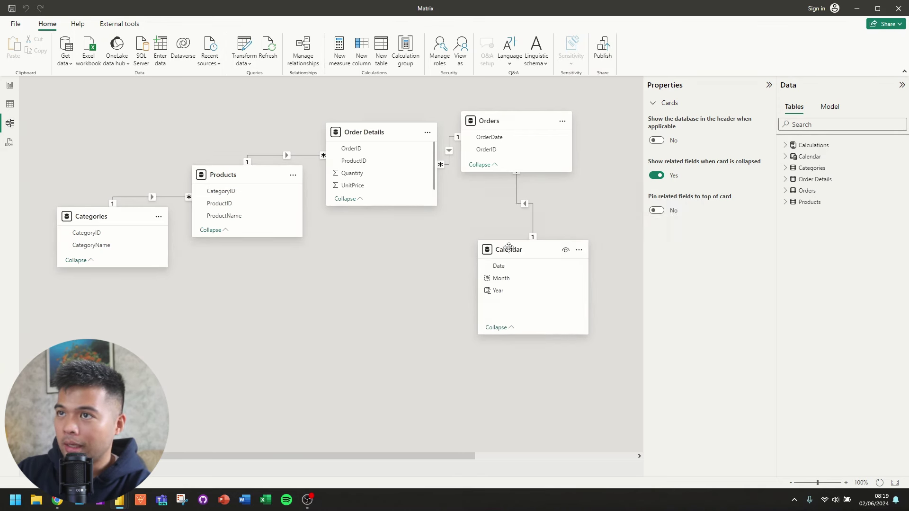
{"action": "left_click_drag", "start_coordinate": [504, 124], "coordinate": [516, 124]}
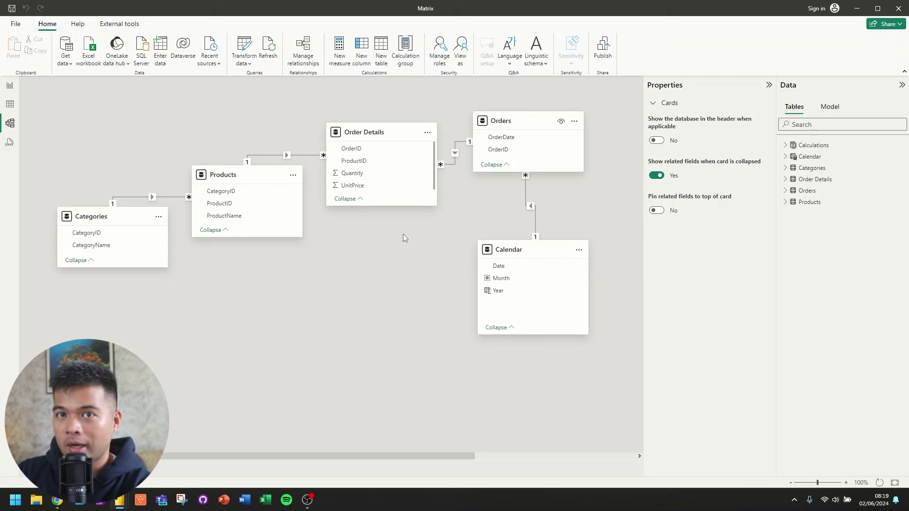
Step: Return to the report page and inspect the Sales measure's formula in Calculations
{"action": "left_click", "coordinate": [10, 85]}
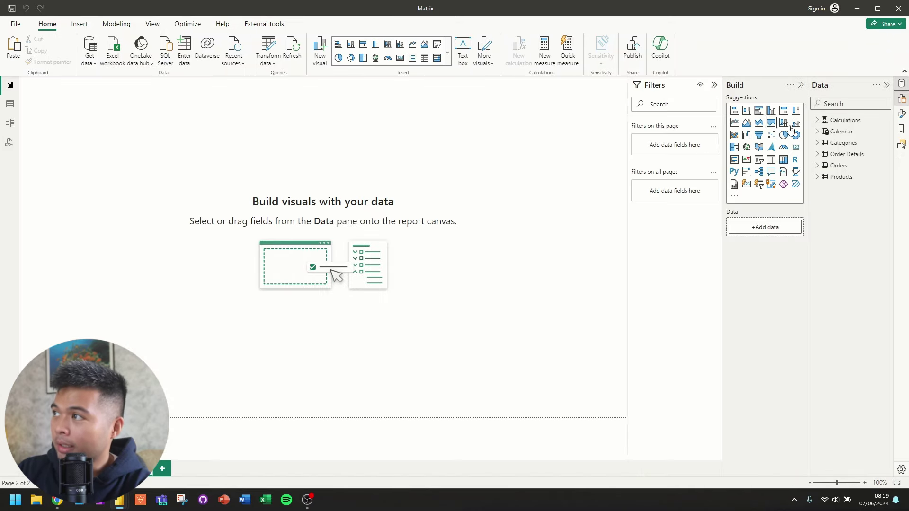
{"action": "left_click", "coordinate": [817, 121]}
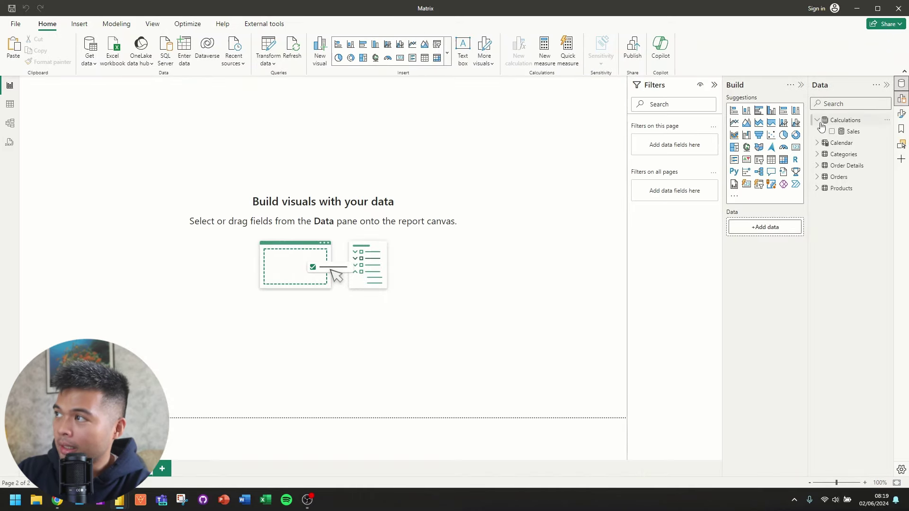
{"action": "left_click", "coordinate": [852, 132]}
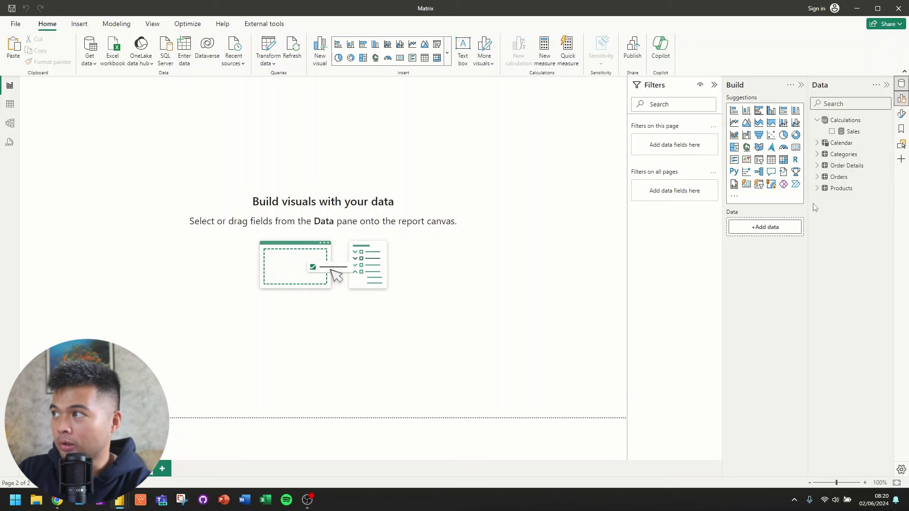
Step: Start a table visual with CategoryName and ProductName, then enlarge it
{"action": "left_click", "coordinate": [817, 154]}
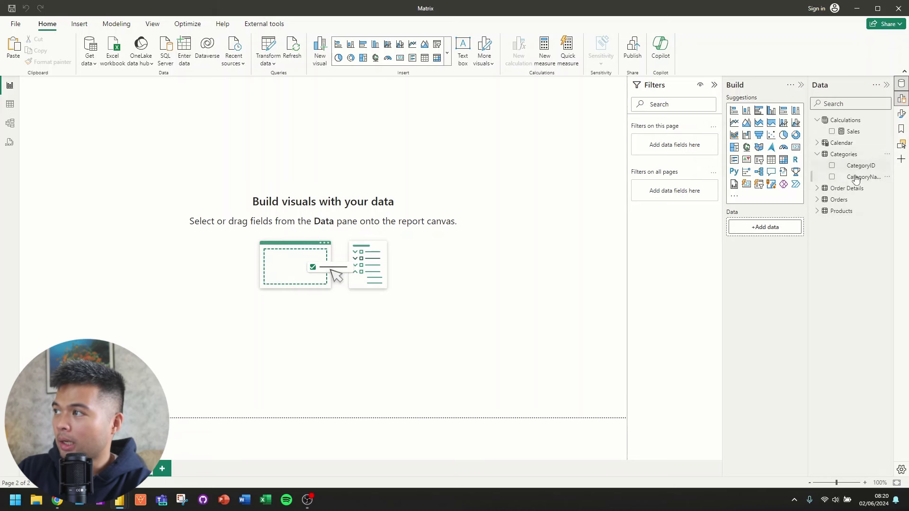
{"action": "left_click_drag", "start_coordinate": [855, 178], "coordinate": [503, 169]}
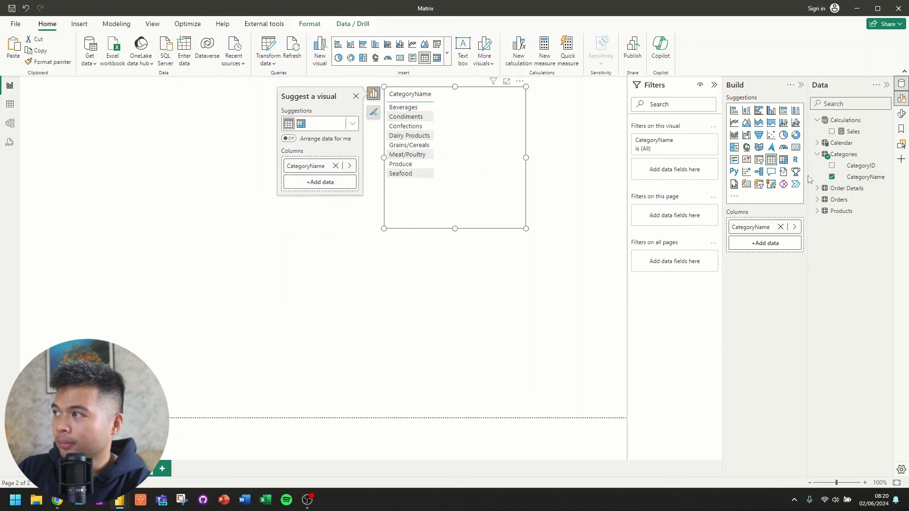
{"action": "left_click", "coordinate": [817, 213]}
{"action": "left_click_drag", "start_coordinate": [857, 246], "coordinate": [487, 209]}
{"action": "left_click_drag", "start_coordinate": [383, 229], "coordinate": [270, 320]}
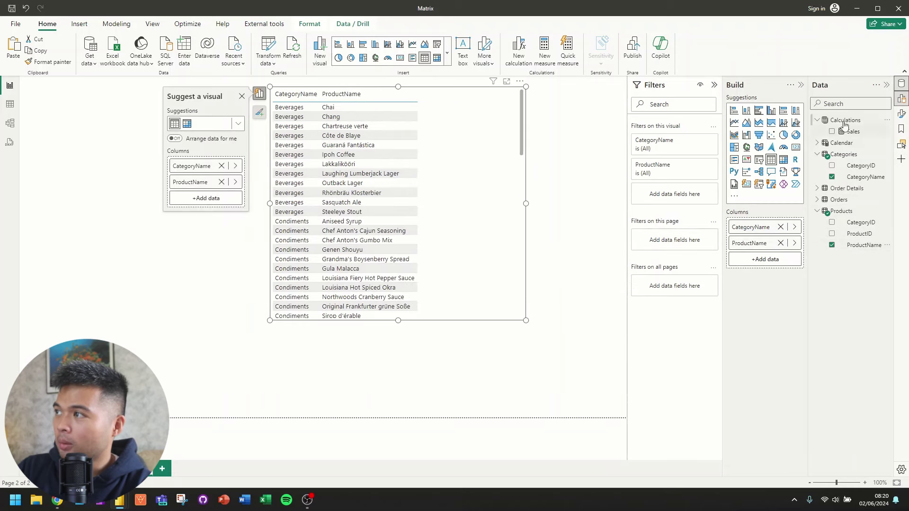
Step: Add Calendar Year and the Sales measure as columns, totalling £1,354,458.59
{"action": "left_click", "coordinate": [818, 211]}
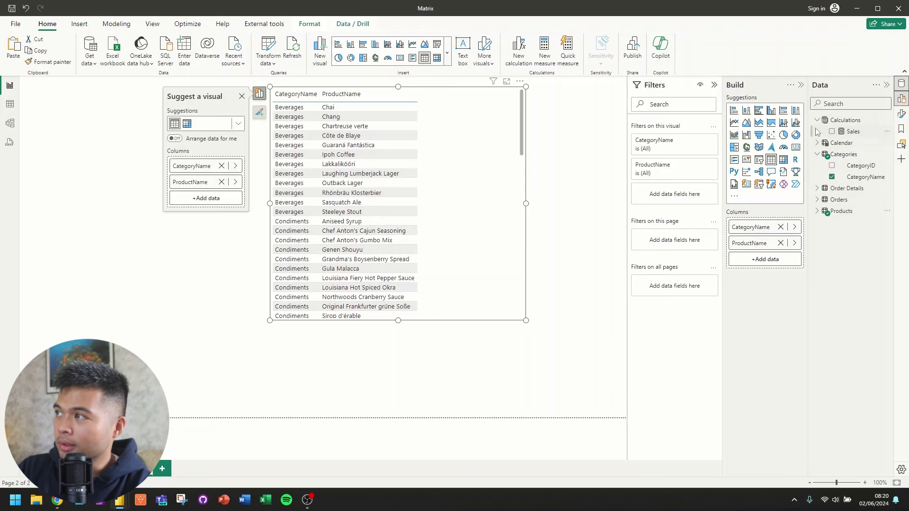
{"action": "left_click", "coordinate": [817, 143]}
{"action": "left_click_drag", "start_coordinate": [844, 181], "coordinate": [481, 187]}
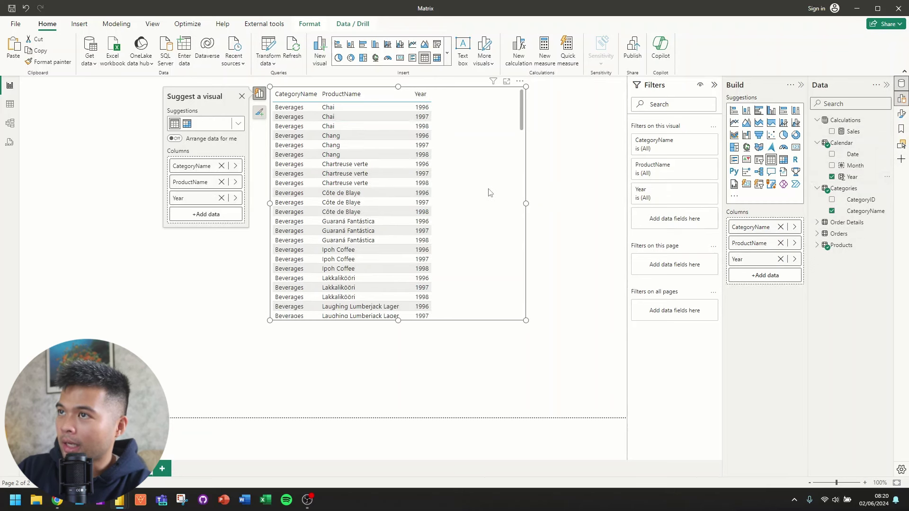
{"action": "left_click_drag", "start_coordinate": [849, 132], "coordinate": [471, 191]}
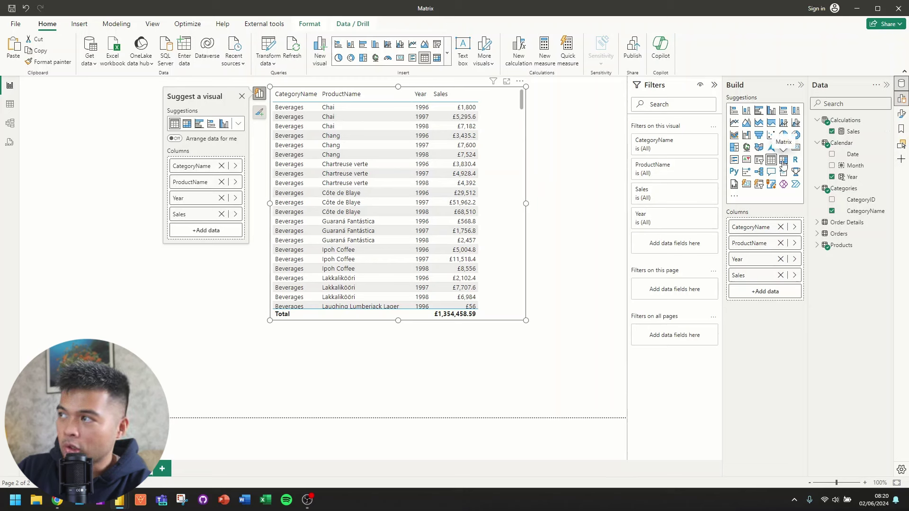
Step: Convert the table to a matrix with ProductName under CategoryName in Rows, then reposition it
{"action": "left_click", "coordinate": [783, 161]}
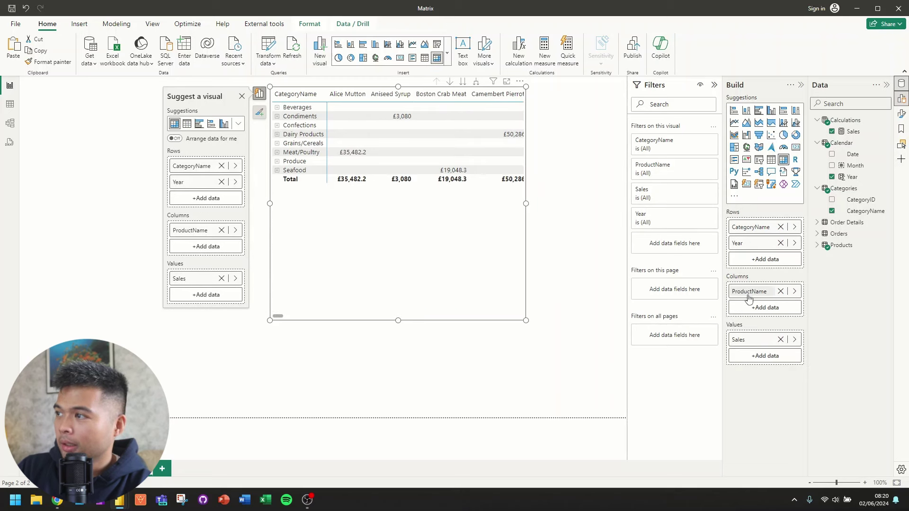
{"action": "left_click_drag", "start_coordinate": [748, 296], "coordinate": [738, 381]}
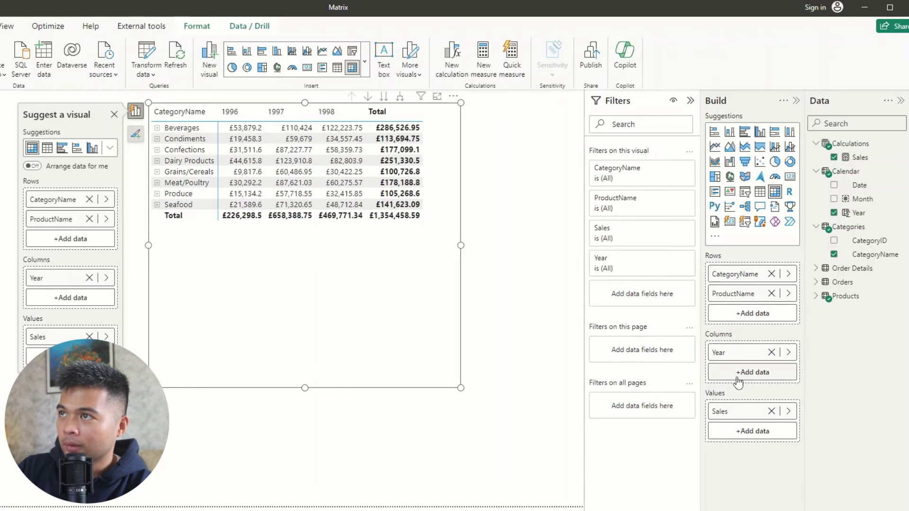
{"action": "left_click_drag", "start_coordinate": [401, 268], "coordinate": [506, 332]}
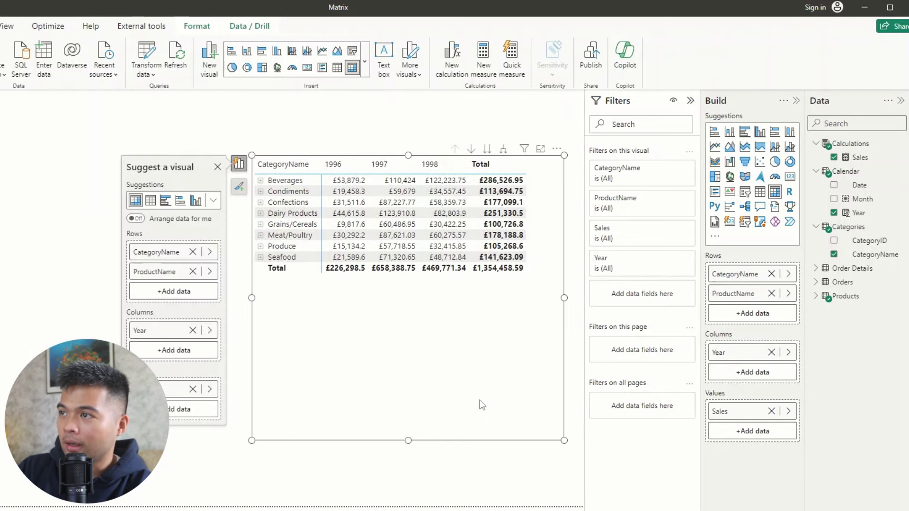
Step: Expand all categories down one level and enlarge the matrix taller and wider
{"action": "left_click", "coordinate": [504, 151]}
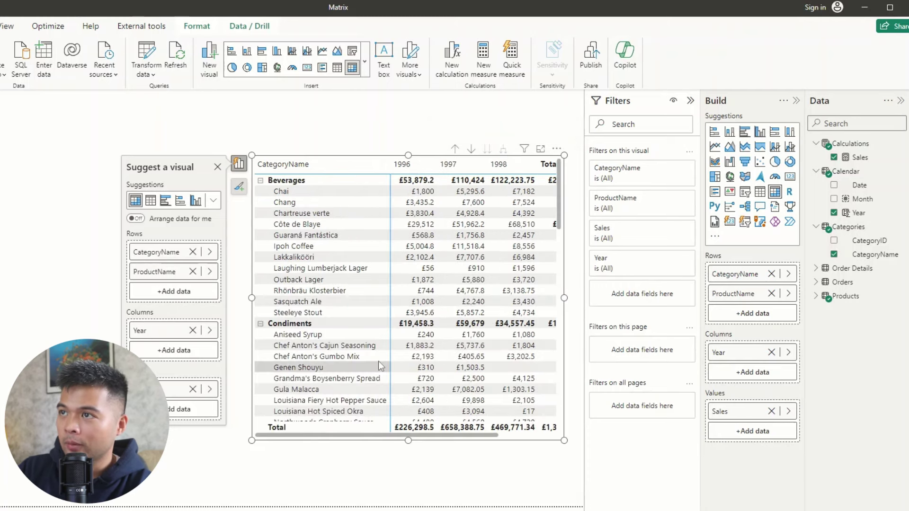
{"action": "scroll", "coordinate": [378, 362], "scroll_direction": "down", "scroll_amount": 10}
{"action": "left_click_drag", "start_coordinate": [407, 440], "coordinate": [405, 474]}
{"action": "left_click_drag", "start_coordinate": [253, 315], "coordinate": [205, 317]}
{"action": "scroll", "coordinate": [398, 339], "scroll_direction": "up", "scroll_amount": 8}
{"action": "scroll", "coordinate": [398, 340], "scroll_direction": "up", "scroll_amount": 10}
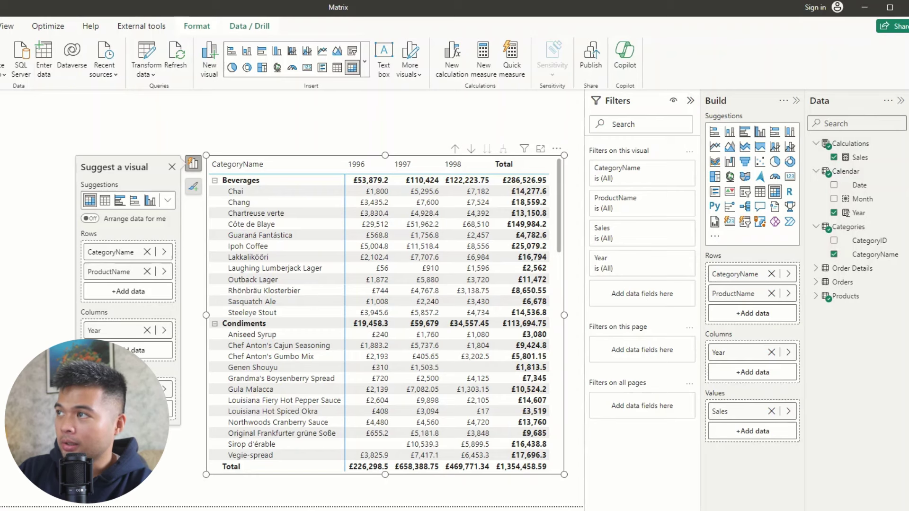
Step: In the matrix's Layout and style presets, keep the Compact layout with indentation 20
{"action": "left_click", "coordinate": [900, 138]}
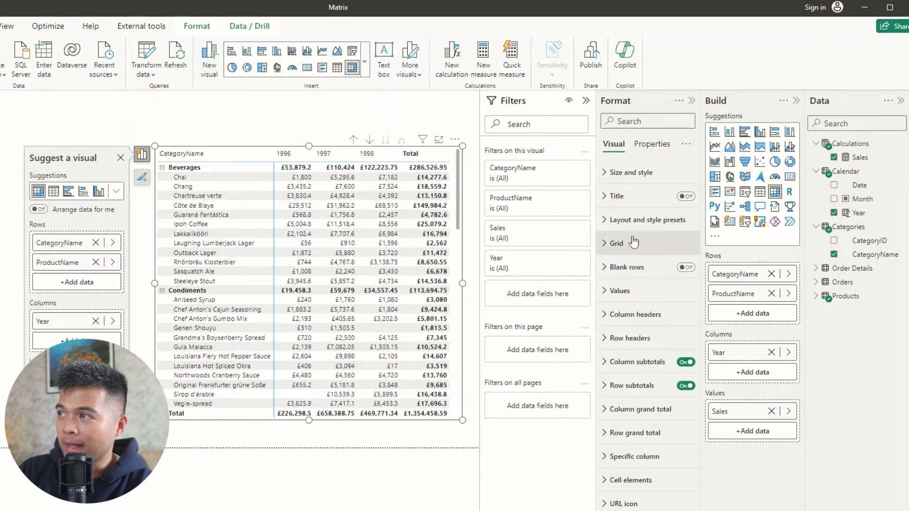
{"action": "left_click", "coordinate": [647, 223]}
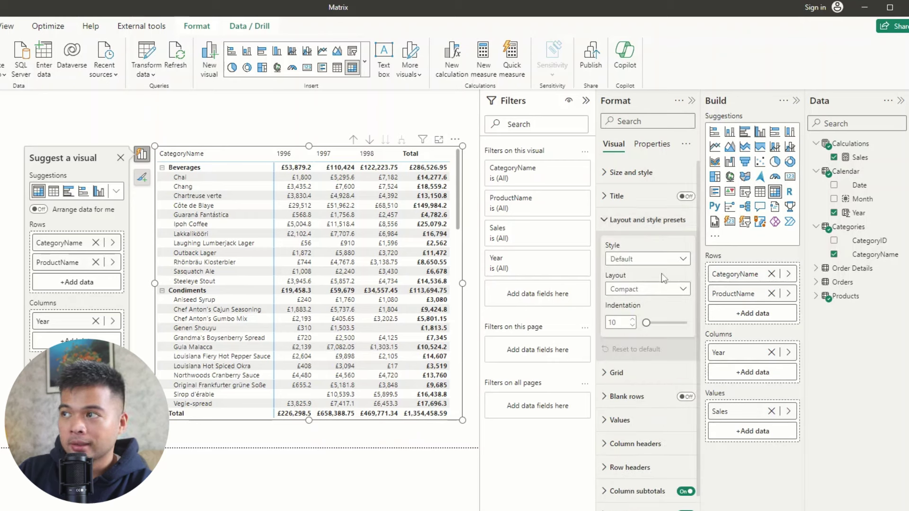
{"action": "left_click", "coordinate": [661, 289]}
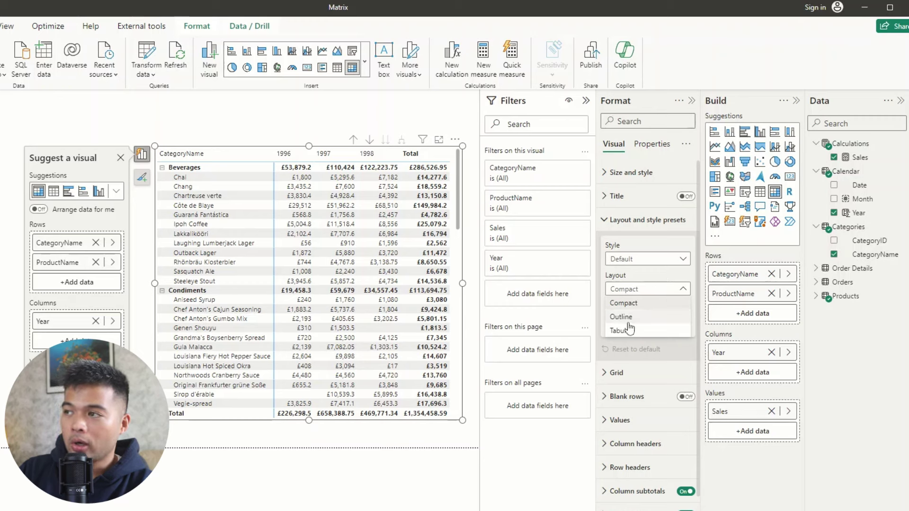
{"action": "left_click", "coordinate": [654, 304]}
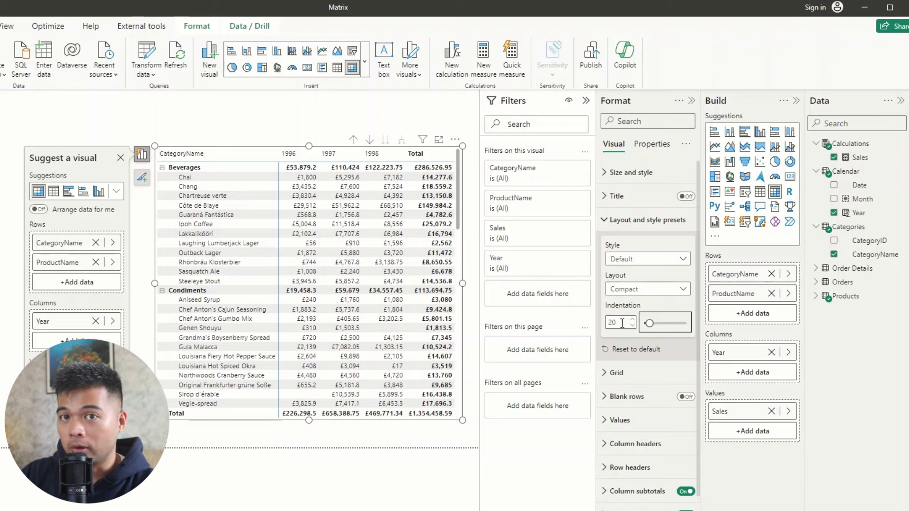
Step: Set the matrix layout to Outline and widen the visual so the Total column fits
{"action": "left_click", "coordinate": [639, 297]}
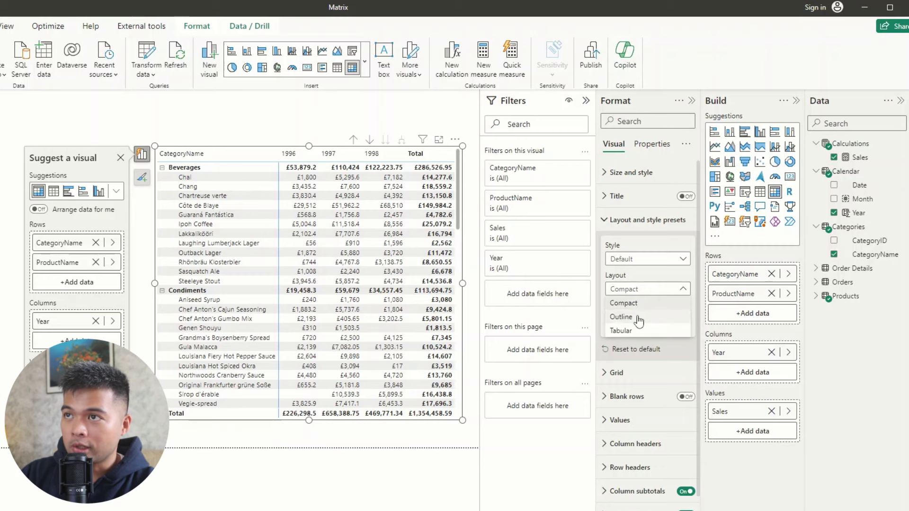
{"action": "left_click", "coordinate": [639, 321]}
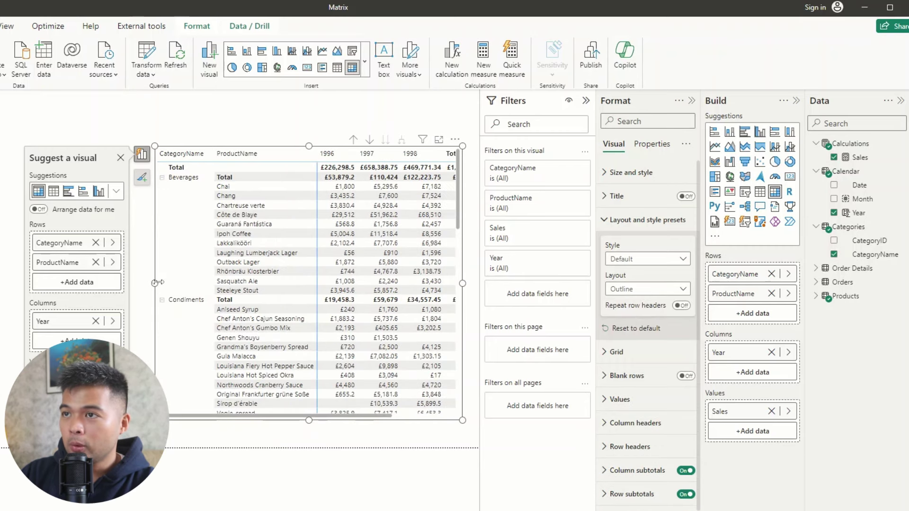
{"action": "left_click_drag", "start_coordinate": [156, 283], "coordinate": [111, 282]}
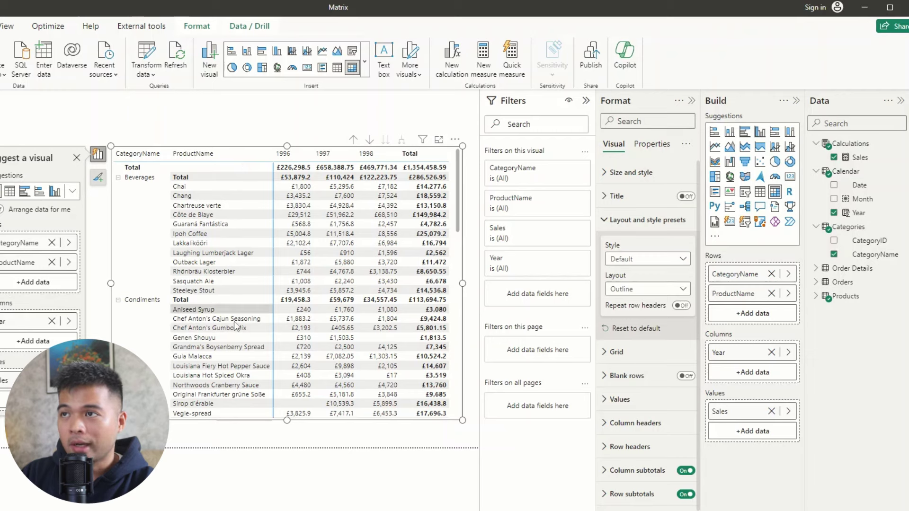
{"action": "scroll", "coordinate": [233, 323], "scroll_direction": "down", "scroll_amount": 5}
{"action": "scroll", "coordinate": [235, 328], "scroll_direction": "up", "scroll_amount": 5}
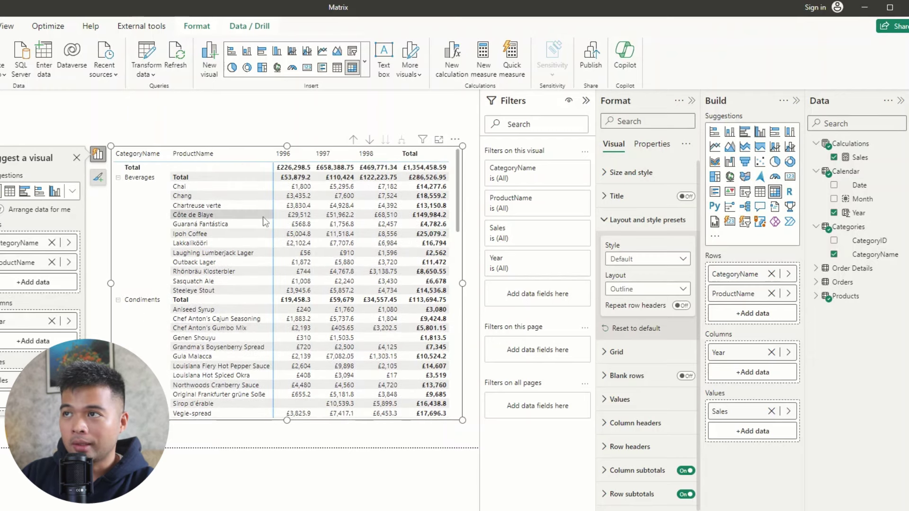
{"action": "scroll", "coordinate": [622, 391], "scroll_direction": "down", "scroll_amount": 3}
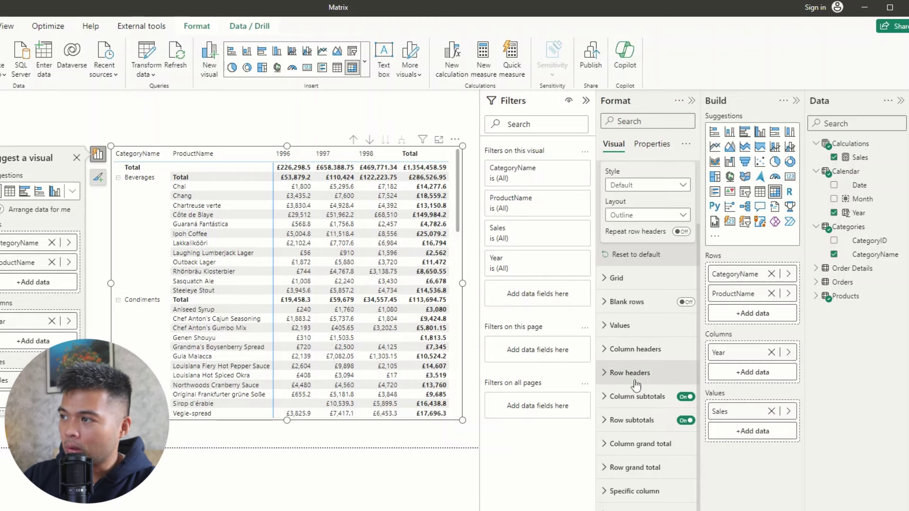
{"action": "left_click", "coordinate": [637, 419]}
{"action": "scroll", "coordinate": [640, 442], "scroll_direction": "down", "scroll_amount": 3}
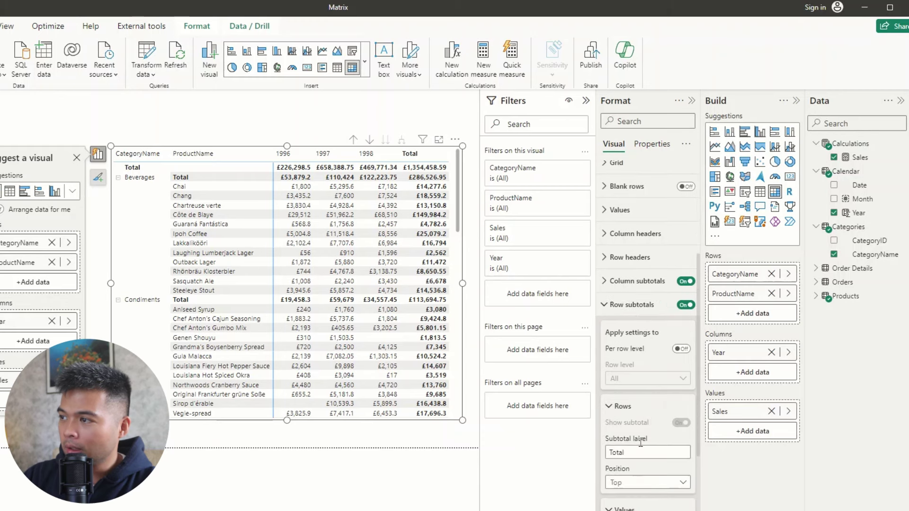
{"action": "left_click", "coordinate": [643, 482]}
{"action": "left_click", "coordinate": [620, 508]}
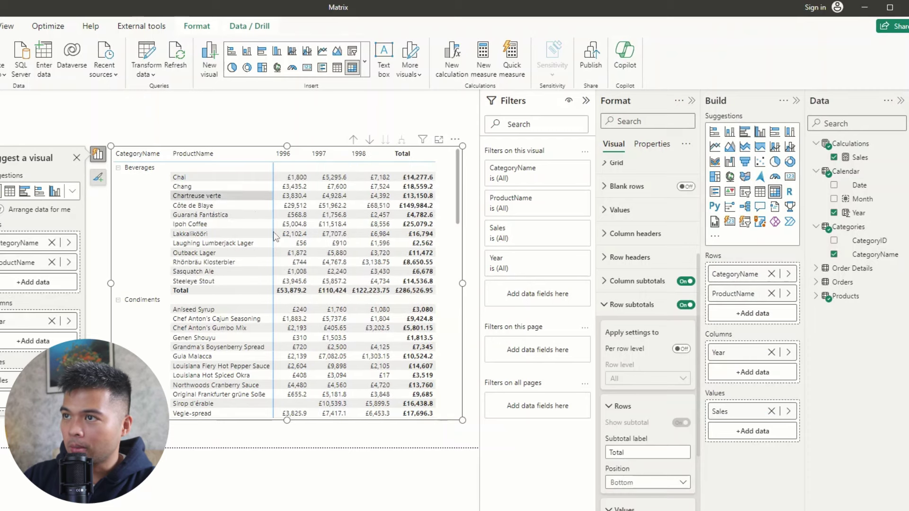
{"action": "scroll", "coordinate": [286, 277], "scroll_direction": "down", "scroll_amount": 10}
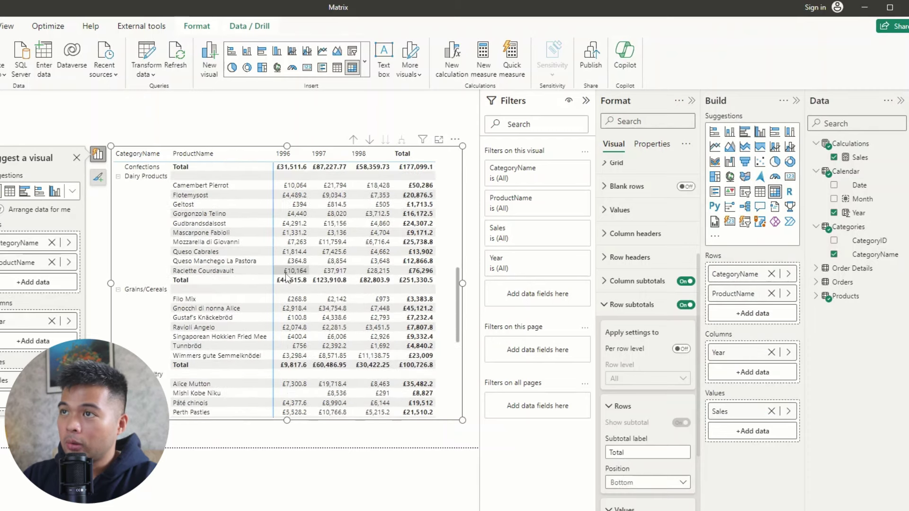
{"action": "scroll", "coordinate": [287, 276], "scroll_direction": "down", "scroll_amount": 10}
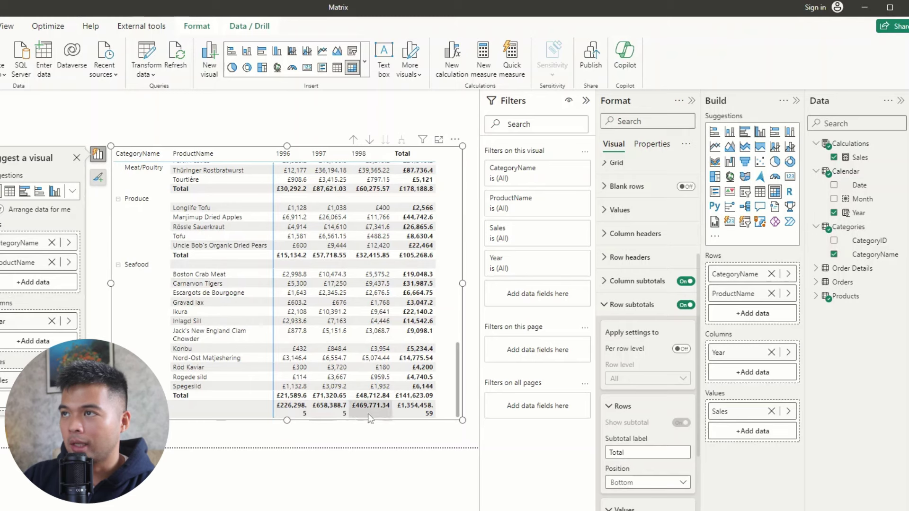
{"action": "scroll", "coordinate": [384, 419], "scroll_direction": "up", "scroll_amount": 15}
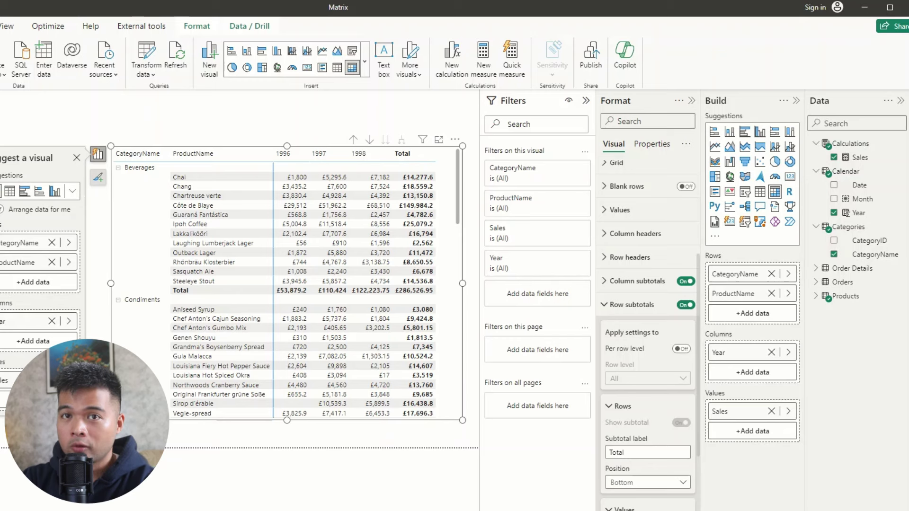
{"action": "scroll", "coordinate": [644, 284], "scroll_direction": "up", "scroll_amount": 5}
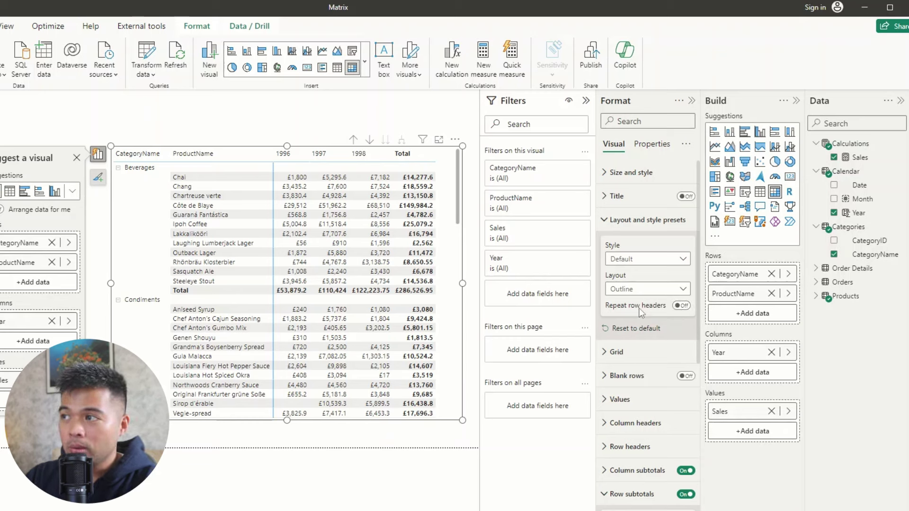
{"action": "left_click", "coordinate": [682, 307]}
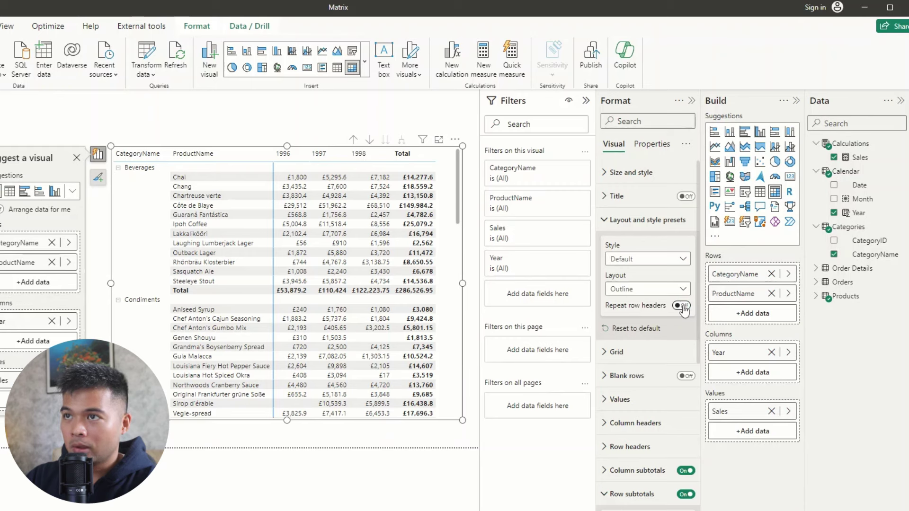
{"action": "left_click", "coordinate": [682, 305]}
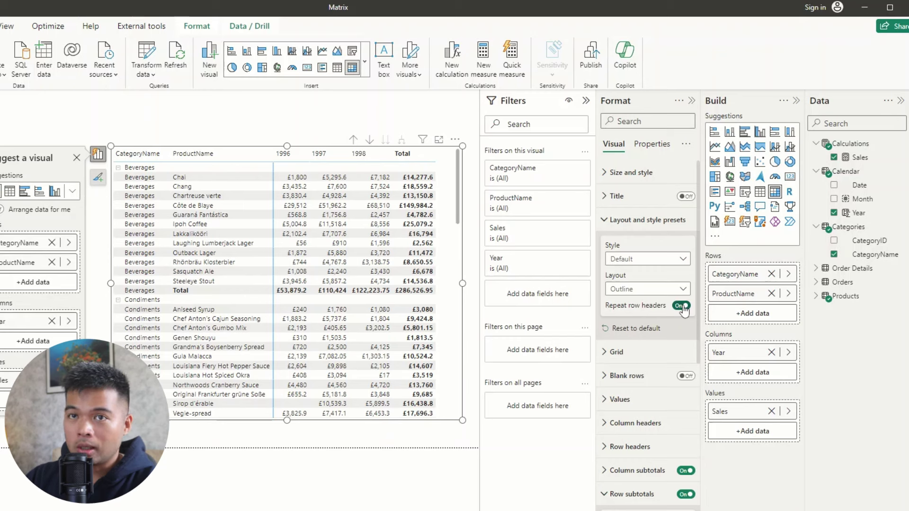
{"action": "left_click", "coordinate": [681, 306]}
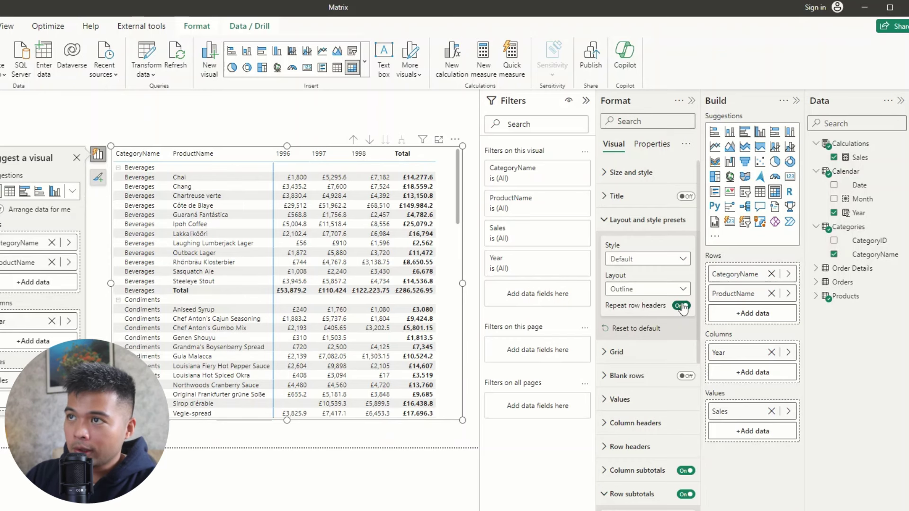
{"action": "left_click", "coordinate": [677, 290]}
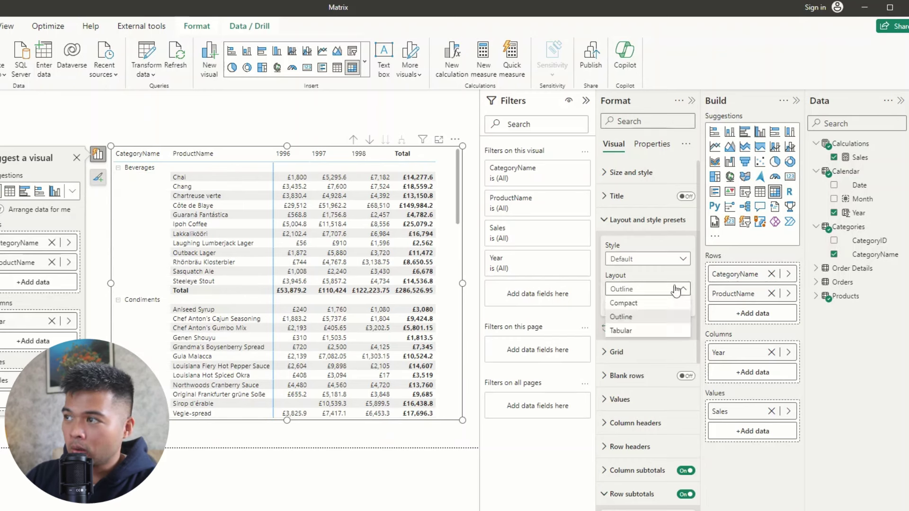
{"action": "left_click", "coordinate": [656, 331]}
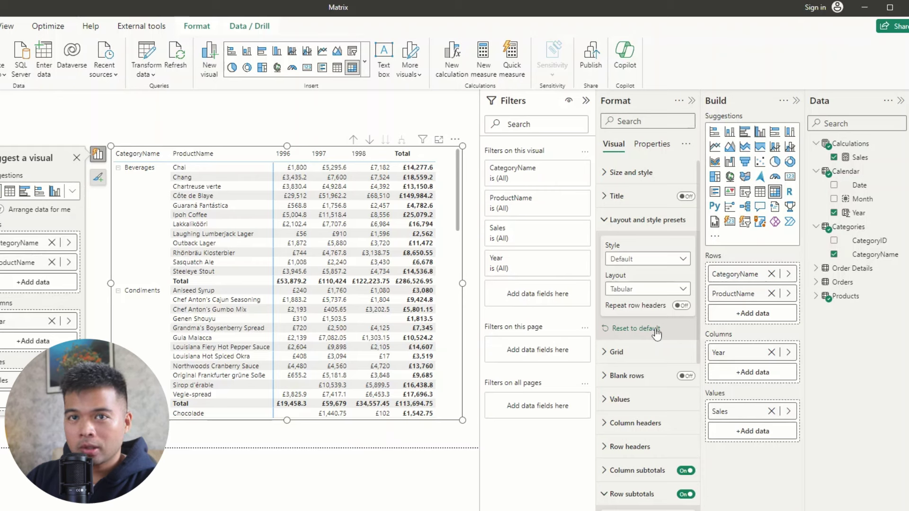
{"action": "left_click", "coordinate": [660, 291]}
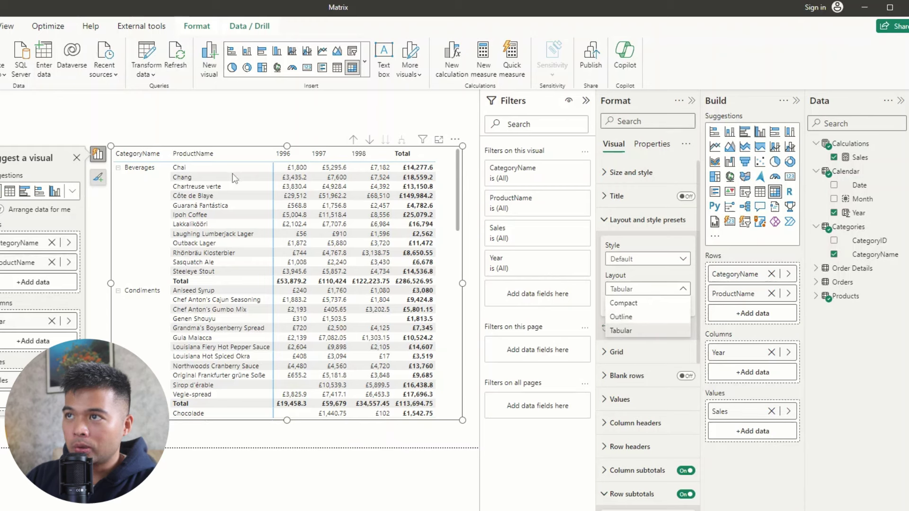
{"action": "left_click", "coordinate": [624, 322]}
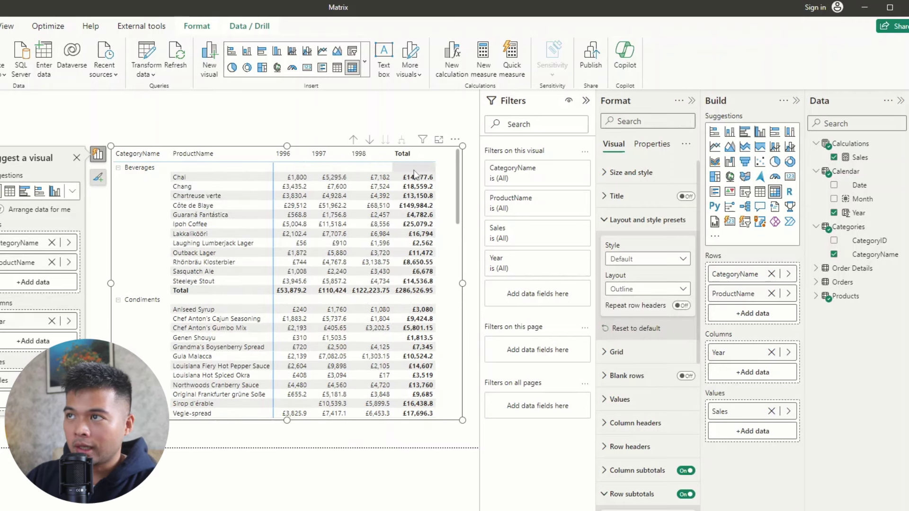
{"action": "left_click", "coordinate": [619, 288]}
{"action": "left_click", "coordinate": [627, 333]}
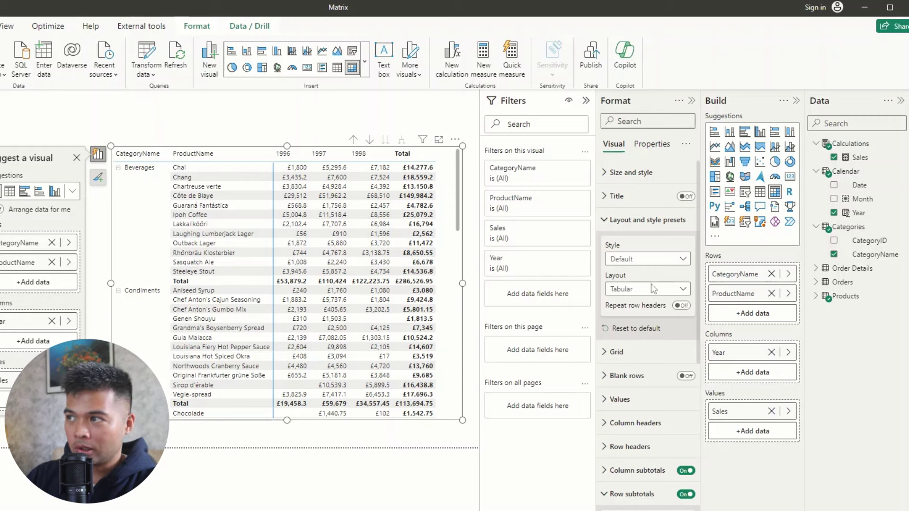
{"action": "left_click", "coordinate": [633, 290]}
{"action": "left_click", "coordinate": [629, 317]}
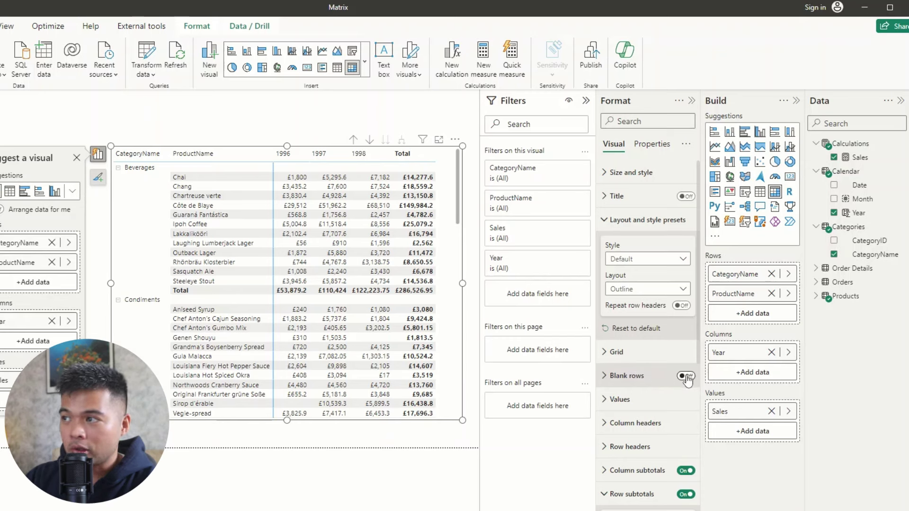
Step: Turn Blank rows on so empty rows separate Confections, Dairy Products and other categories
{"action": "left_click", "coordinate": [685, 378]}
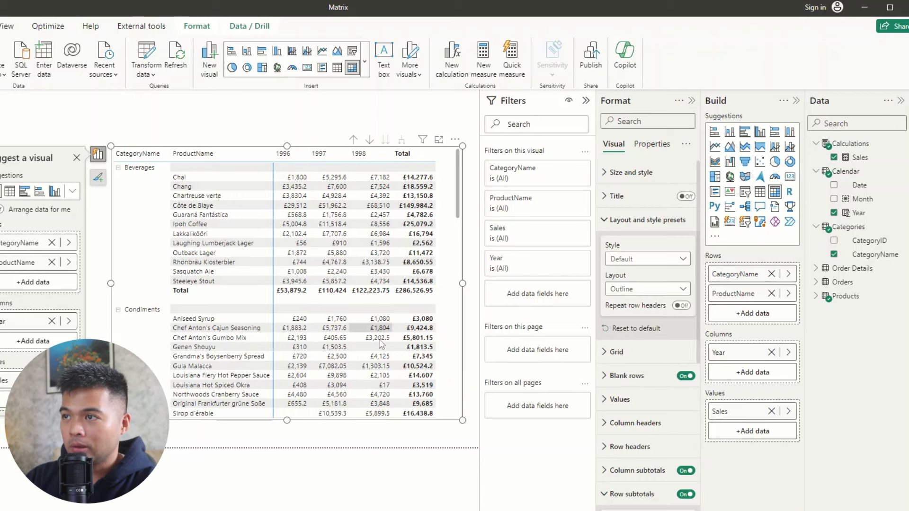
{"action": "scroll", "coordinate": [280, 305], "scroll_direction": "down", "scroll_amount": 5}
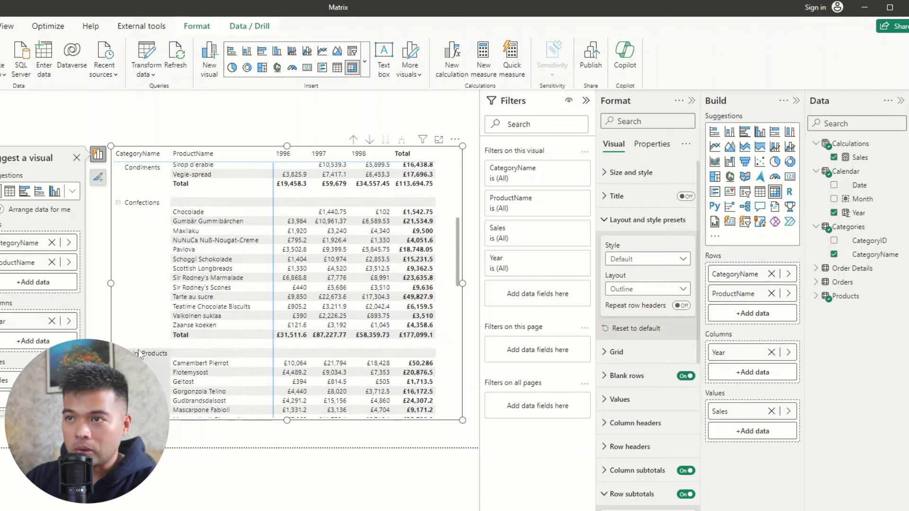
{"action": "scroll", "coordinate": [202, 301], "scroll_direction": "down", "scroll_amount": 2}
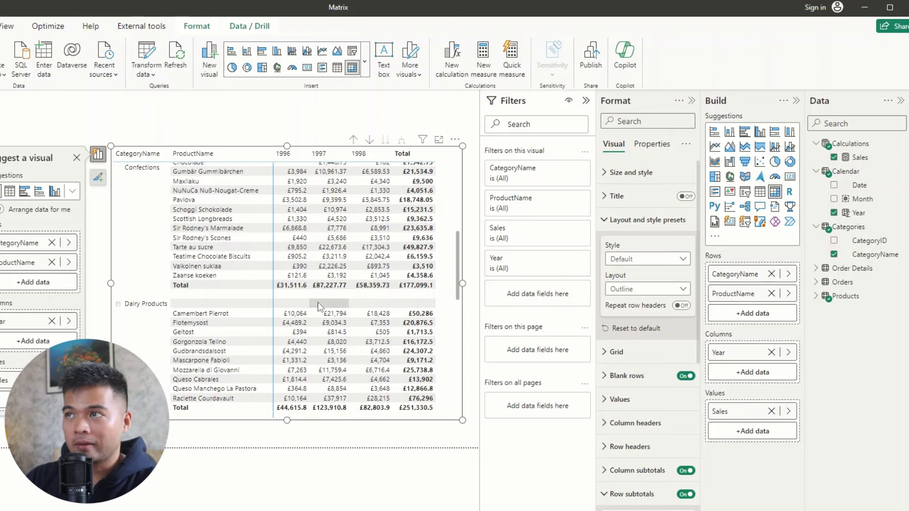
Step: Turn on a 1 px blank-row border and set its position to Top
{"action": "left_click", "coordinate": [632, 382]}
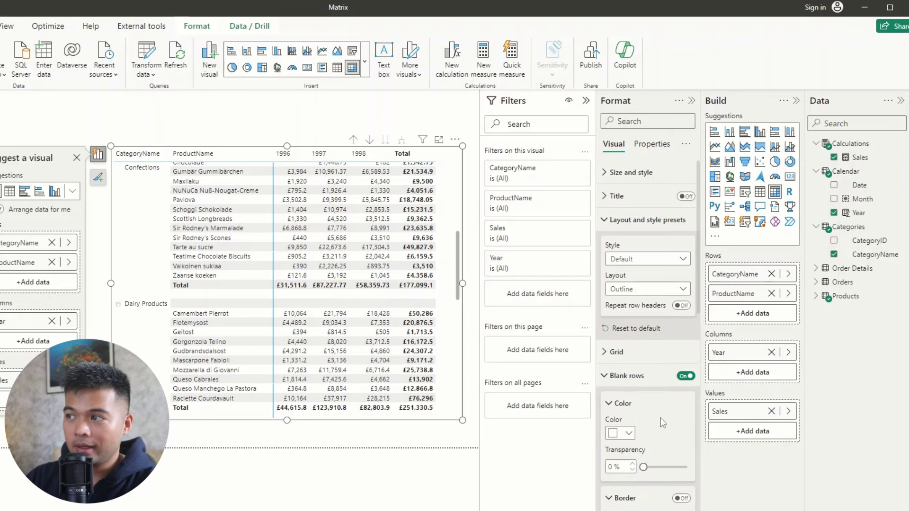
{"action": "scroll", "coordinate": [662, 422], "scroll_direction": "down", "scroll_amount": 3}
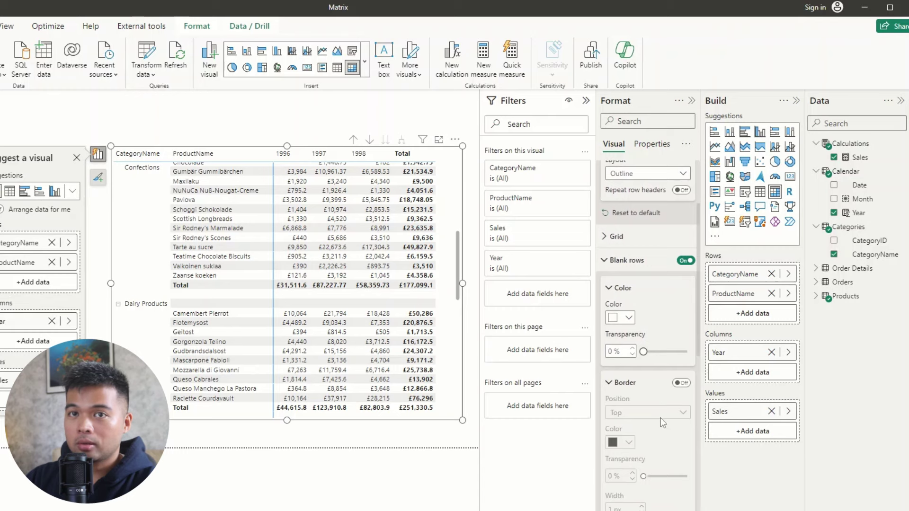
{"action": "left_click", "coordinate": [681, 383]}
{"action": "scroll", "coordinate": [282, 334], "scroll_direction": "up", "scroll_amount": 6}
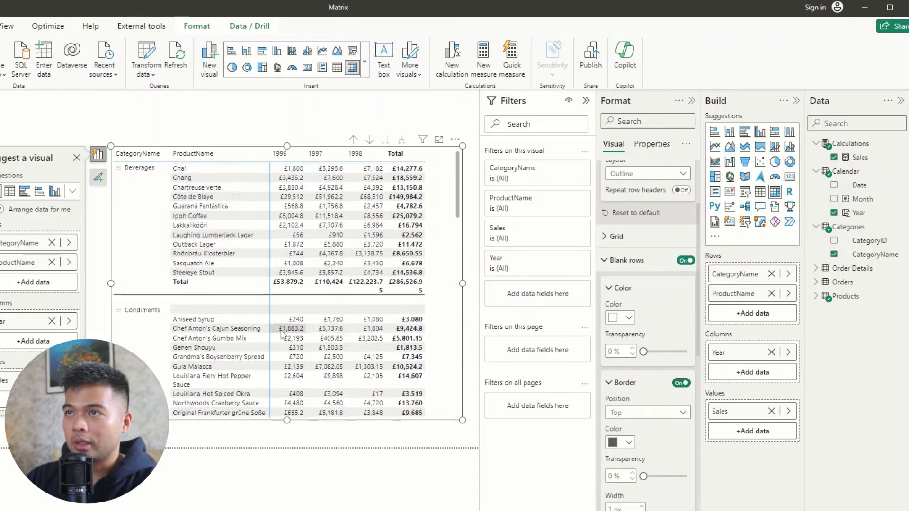
{"action": "scroll", "coordinate": [282, 334], "scroll_direction": "down", "scroll_amount": 5}
{"action": "left_click", "coordinate": [661, 416]}
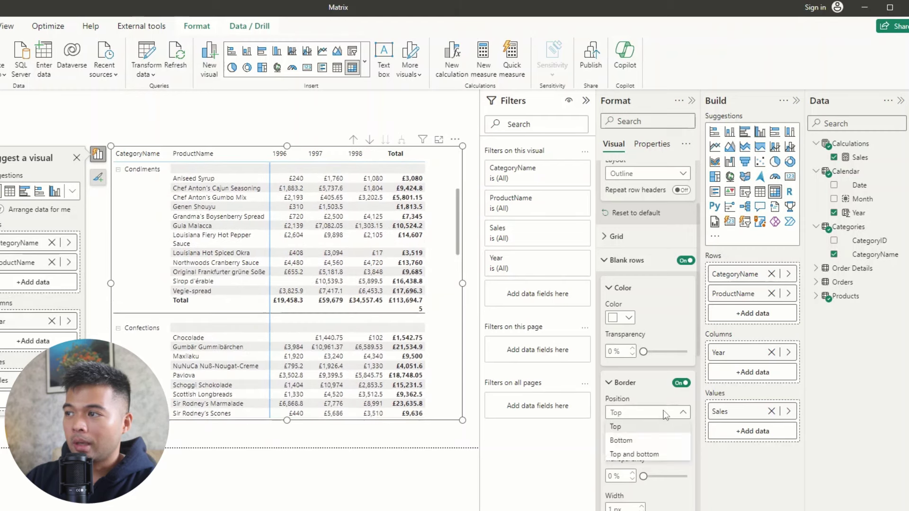
{"action": "left_click", "coordinate": [634, 456]}
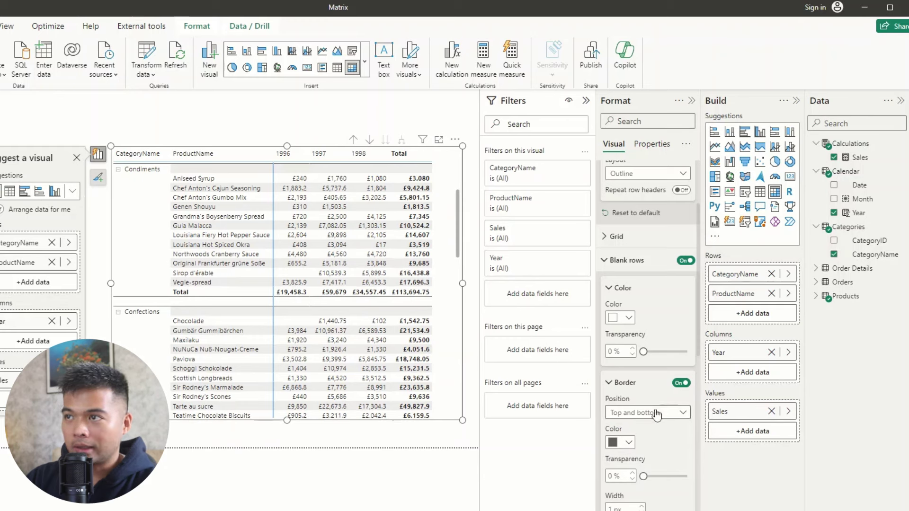
{"action": "left_click", "coordinate": [656, 414]}
{"action": "left_click", "coordinate": [629, 425]}
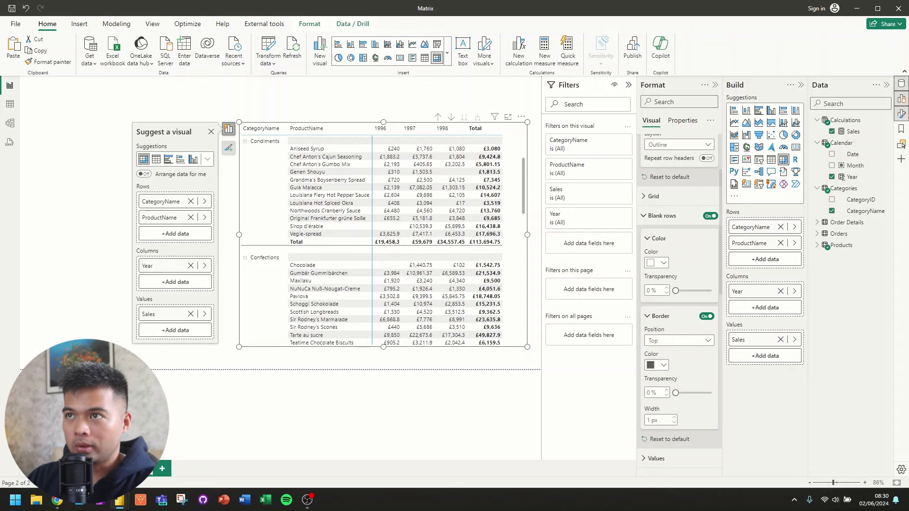
Step: Bring the PnL report window to the front and maximize it
{"action": "mouse_move", "coordinate": [120, 504]}
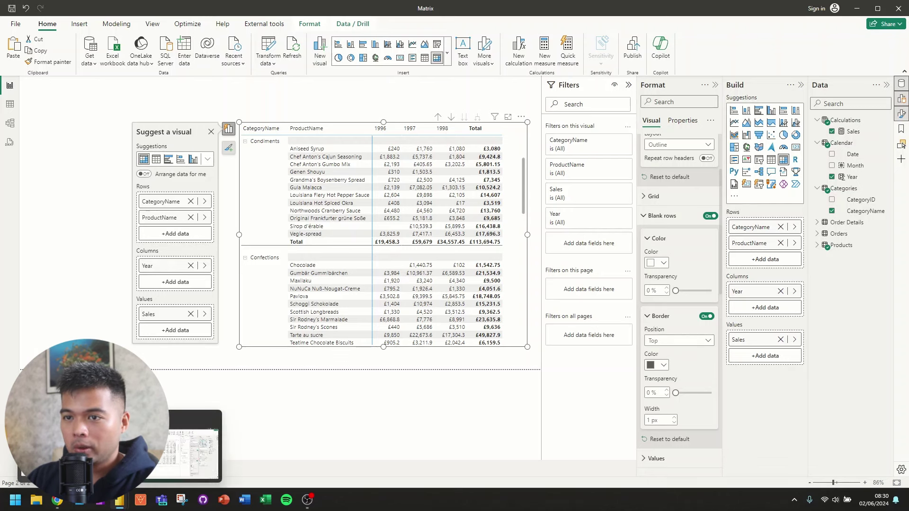
{"action": "left_click", "coordinate": [190, 452]}
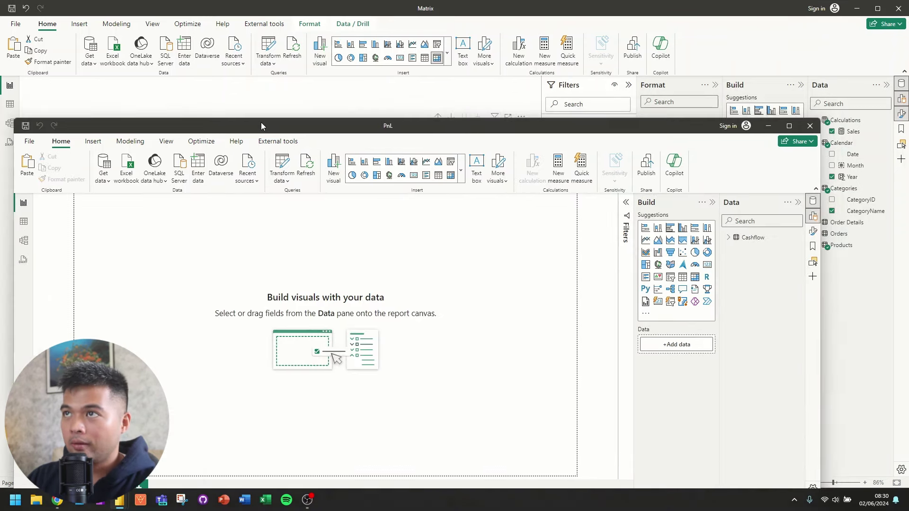
{"action": "double_click", "coordinate": [261, 121]}
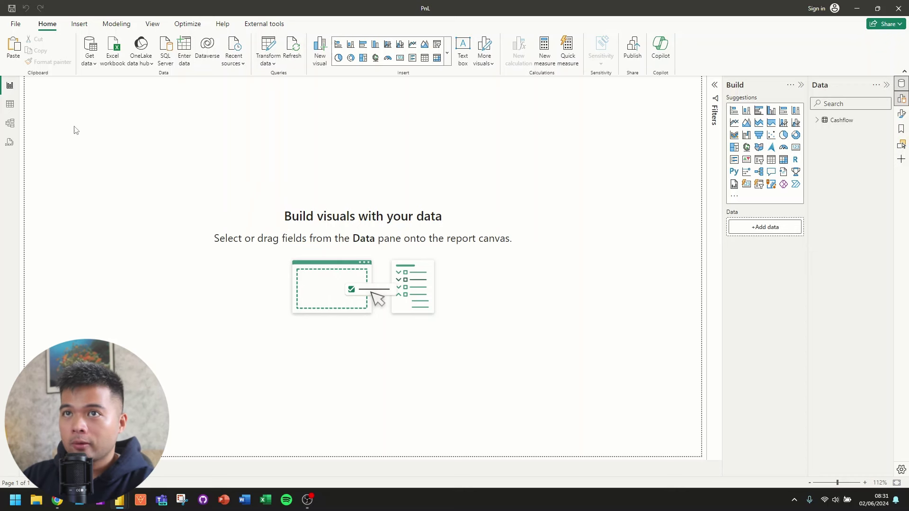
{"action": "left_click", "coordinate": [10, 104]}
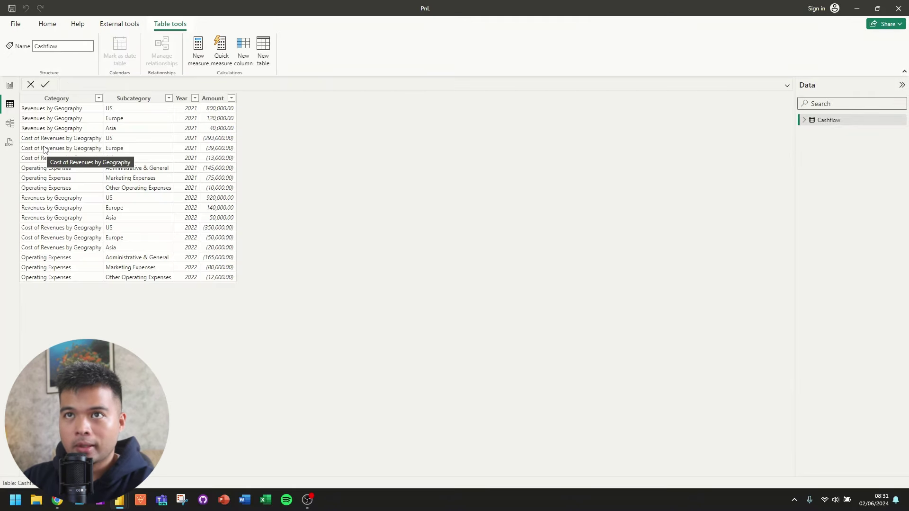
{"action": "left_click", "coordinate": [10, 88]}
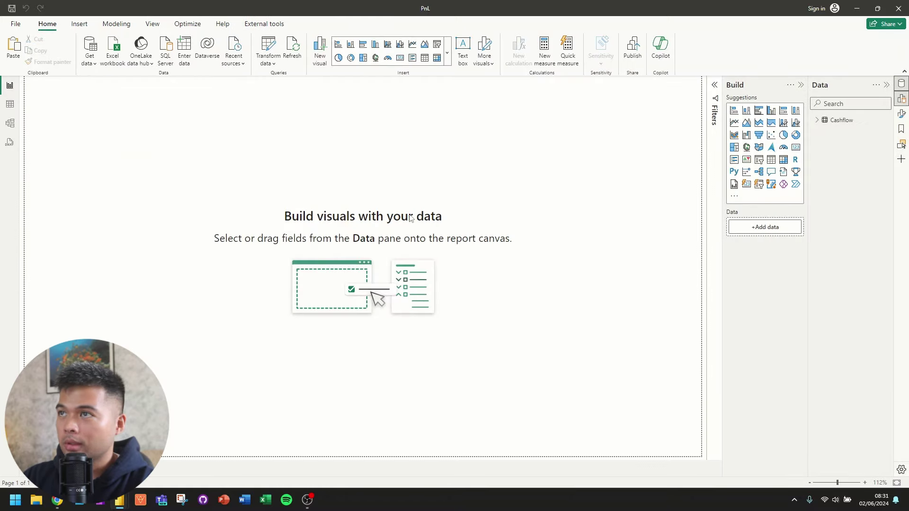
Step: Build a visual from Cashflow's Category, Subcategory, Year and Amount fields and convert it to a matrix
{"action": "left_click", "coordinate": [820, 121]}
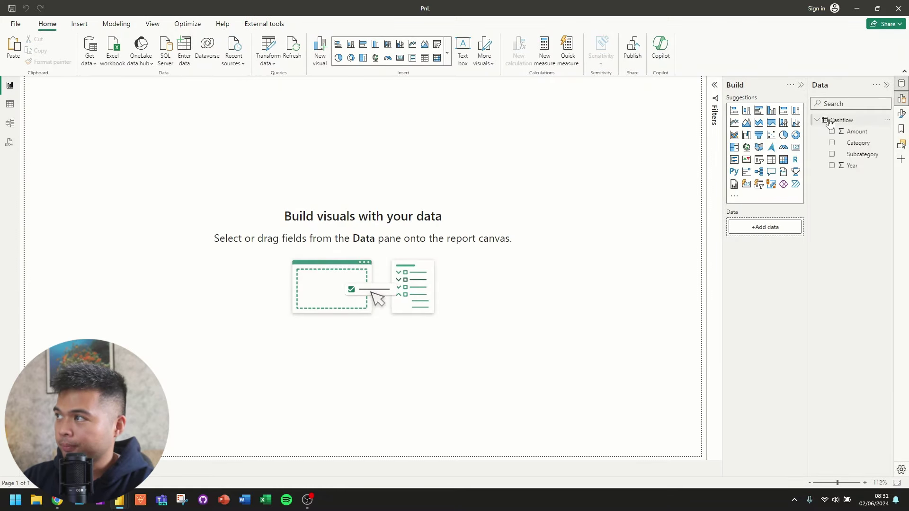
{"action": "left_click", "coordinate": [831, 143]}
{"action": "left_click", "coordinate": [831, 155]}
{"action": "left_click", "coordinate": [832, 166]}
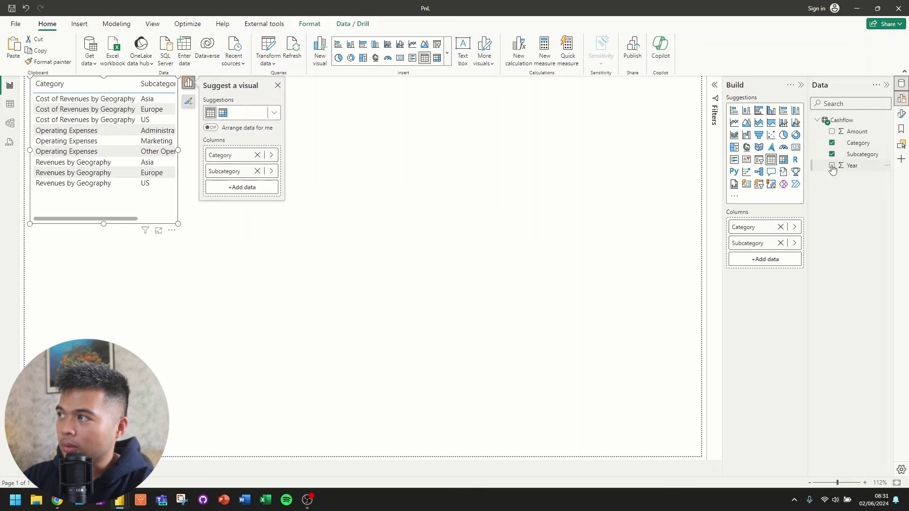
{"action": "left_click", "coordinate": [832, 132]}
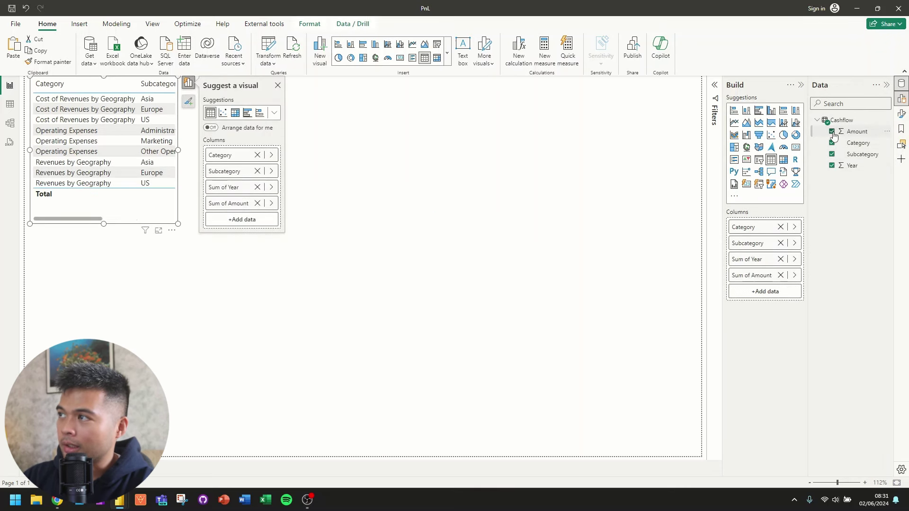
{"action": "left_click", "coordinate": [783, 159]}
Step: Enlarge and reposition the matrix, with Subcategory in Rows and Year in Columns
{"action": "left_click_drag", "start_coordinate": [178, 224], "coordinate": [445, 283]}
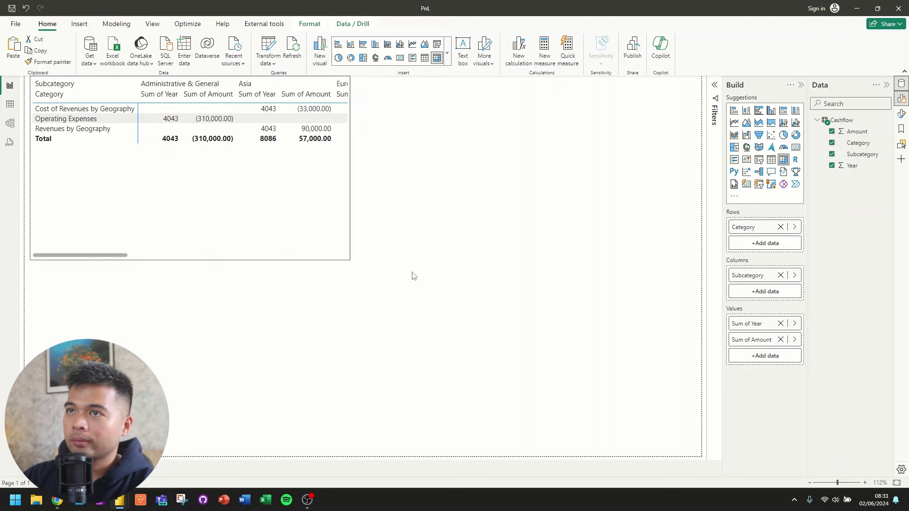
{"action": "left_click_drag", "start_coordinate": [318, 233], "coordinate": [573, 286]}
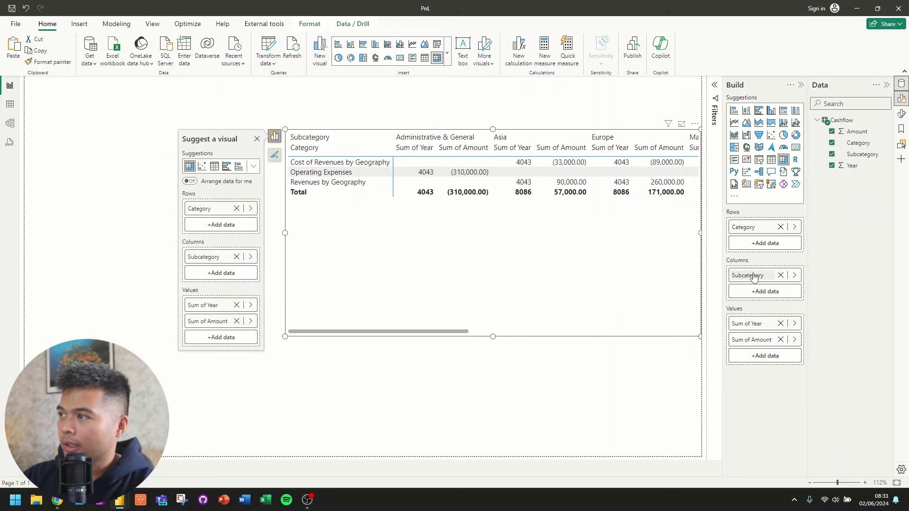
{"action": "left_click_drag", "start_coordinate": [752, 275], "coordinate": [757, 246]}
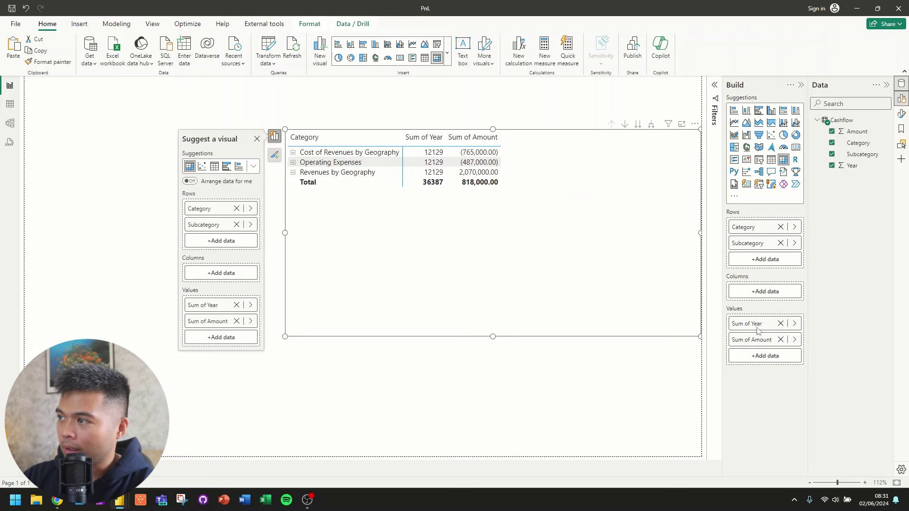
{"action": "left_click_drag", "start_coordinate": [752, 325], "coordinate": [760, 293]}
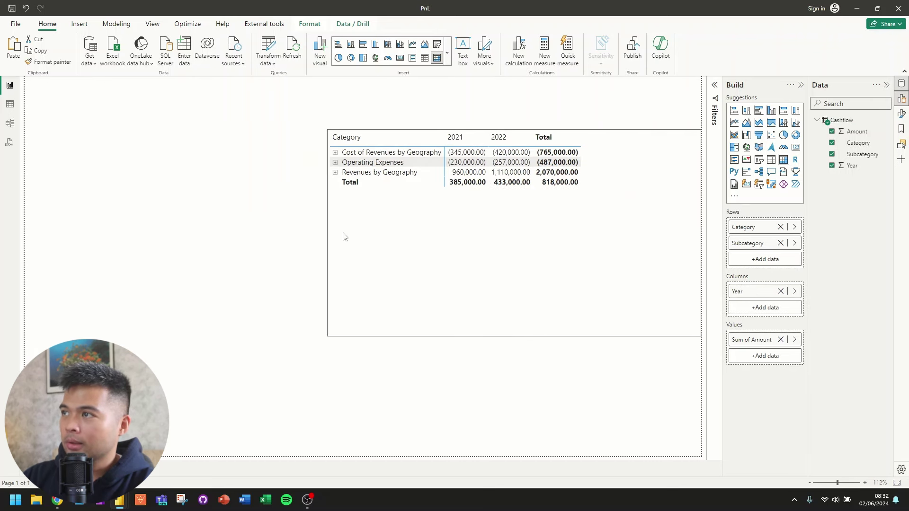
{"action": "left_click_drag", "start_coordinate": [350, 236], "coordinate": [426, 237]}
Step: Turn off column subtotals and expand every category down to its subcategories
{"action": "left_click", "coordinate": [901, 115]}
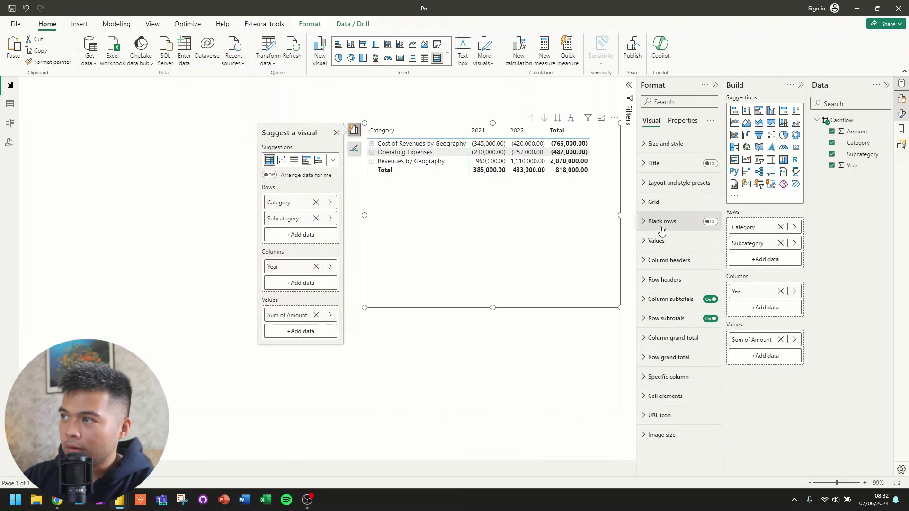
{"action": "left_click", "coordinate": [710, 299]}
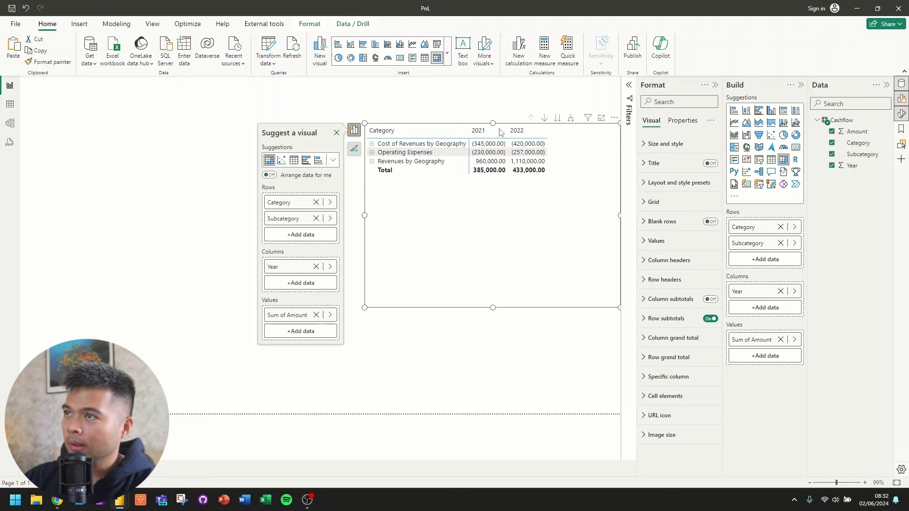
{"action": "left_click", "coordinate": [570, 119]}
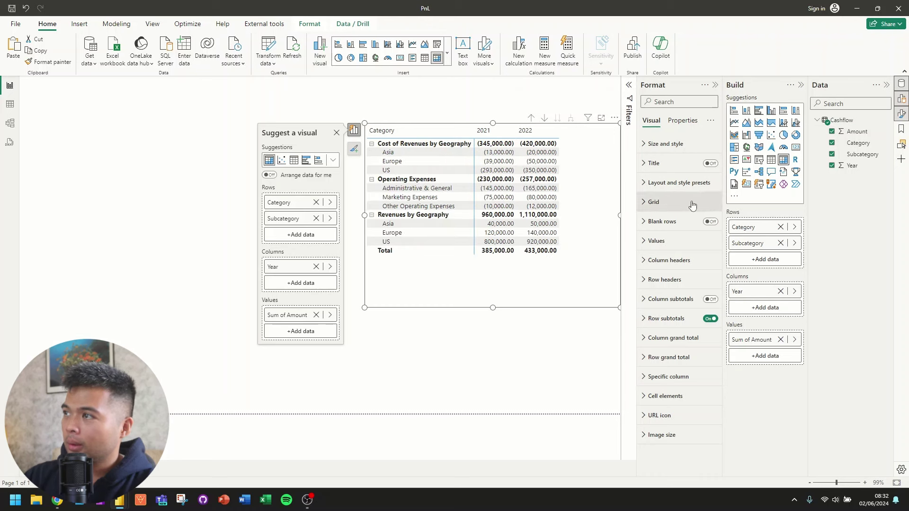
Step: Set the matrix's Layout and style preset Style to None
{"action": "left_click", "coordinate": [690, 182]}
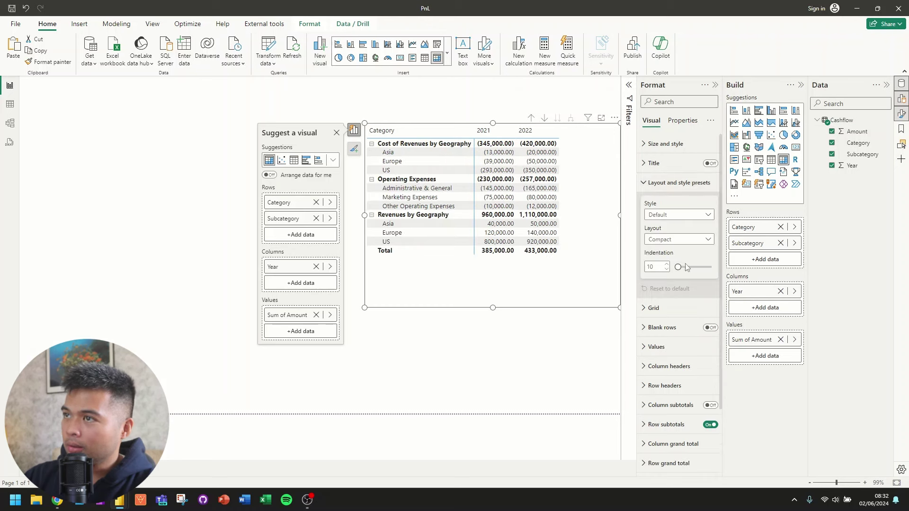
{"action": "left_click", "coordinate": [686, 215]}
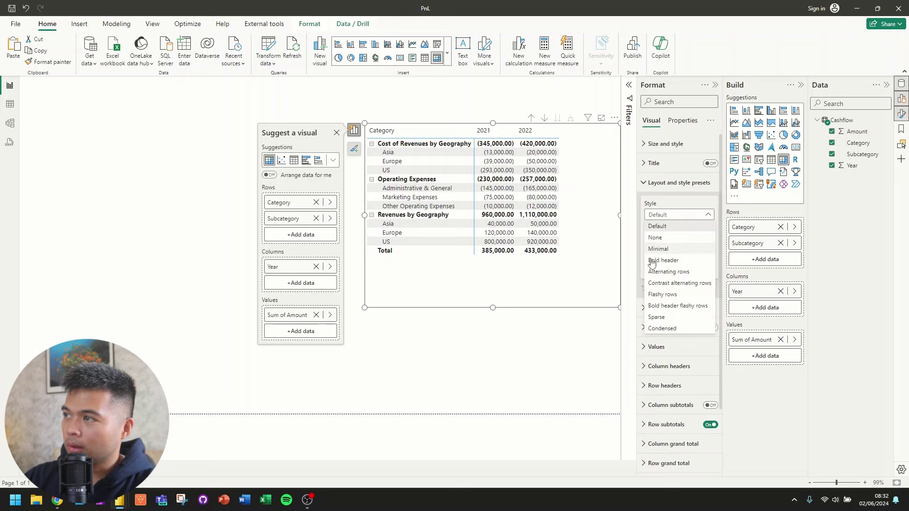
{"action": "left_click", "coordinate": [674, 238]}
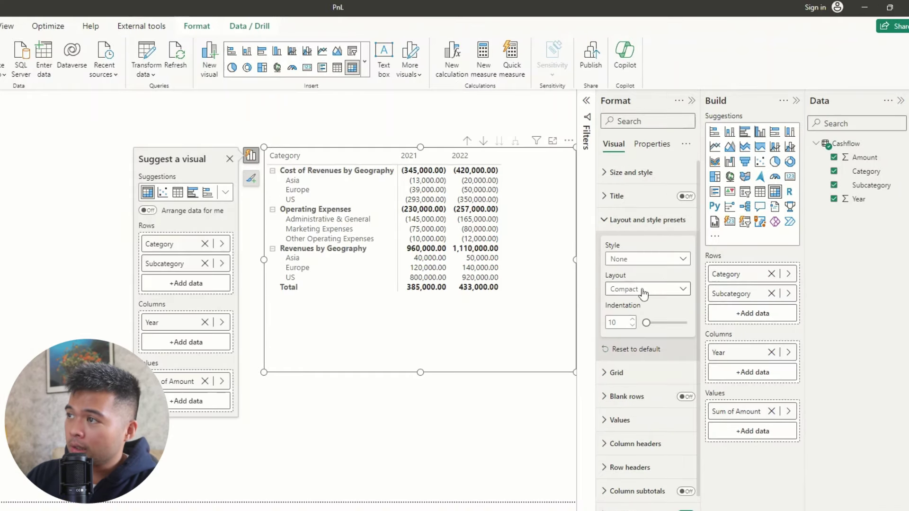
Step: Use Outline layout, widen the matrix leftward, and sort Category descending so Revenues by Geography leads
{"action": "left_click", "coordinate": [642, 291]}
{"action": "left_click", "coordinate": [639, 318]}
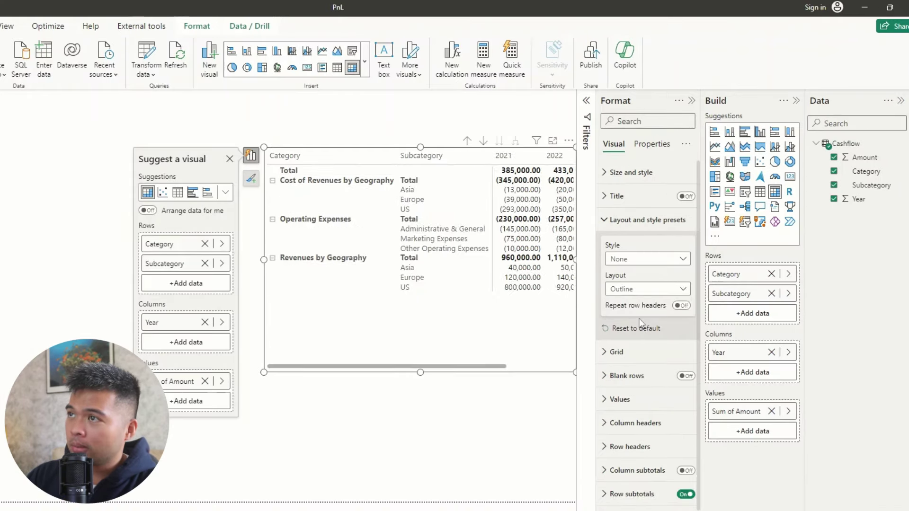
{"action": "left_click_drag", "start_coordinate": [264, 259], "coordinate": [225, 259]}
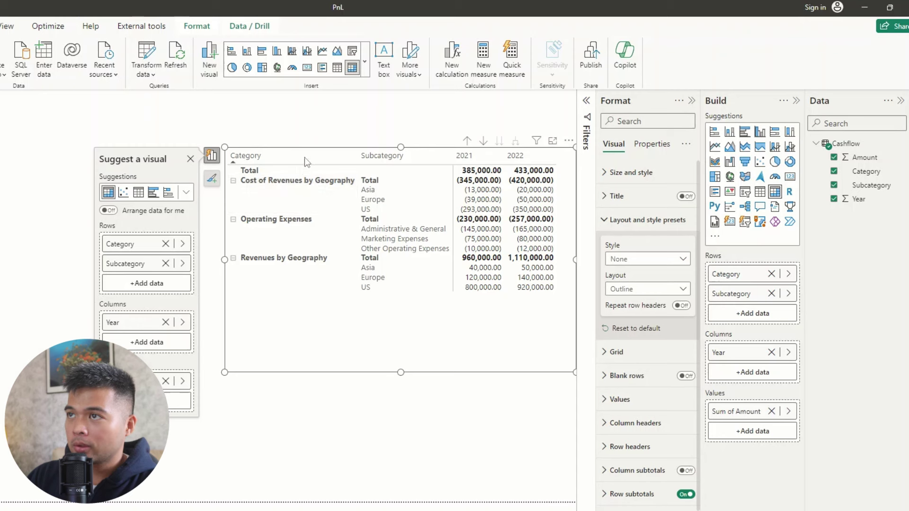
{"action": "left_click", "coordinate": [287, 160]}
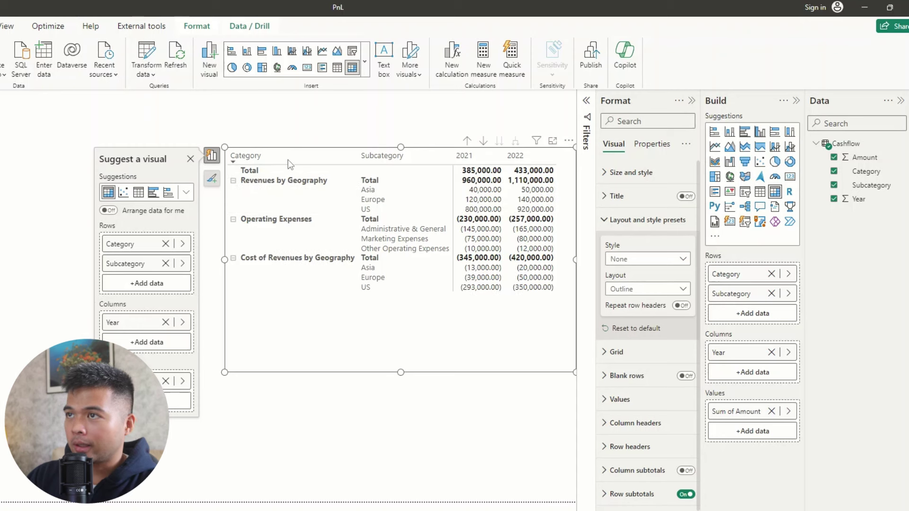
Step: Position row subtotals at the Bottom and turn on Per row level subtotal settings
{"action": "scroll", "coordinate": [639, 412], "scroll_direction": "down", "scroll_amount": 3}
{"action": "left_click", "coordinate": [639, 422]}
{"action": "scroll", "coordinate": [644, 379], "scroll_direction": "down", "scroll_amount": 10}
{"action": "left_click", "coordinate": [646, 310]}
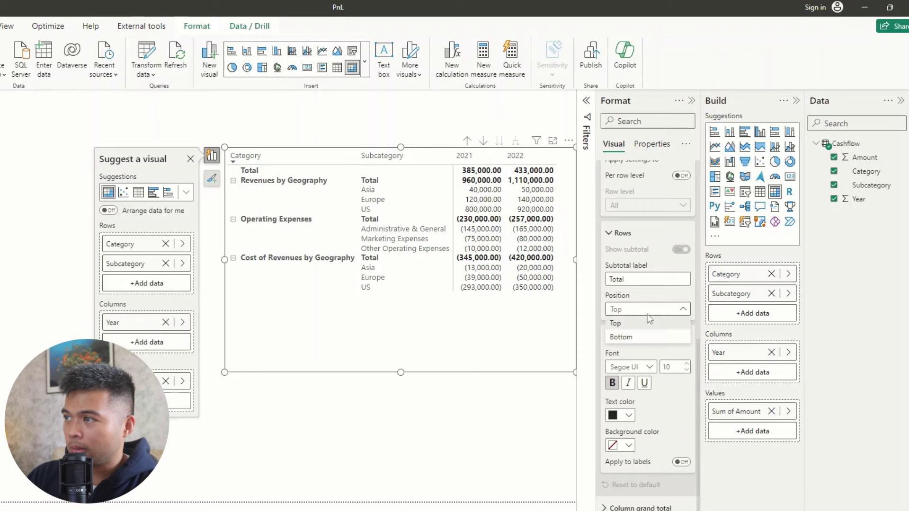
{"action": "left_click", "coordinate": [627, 338]}
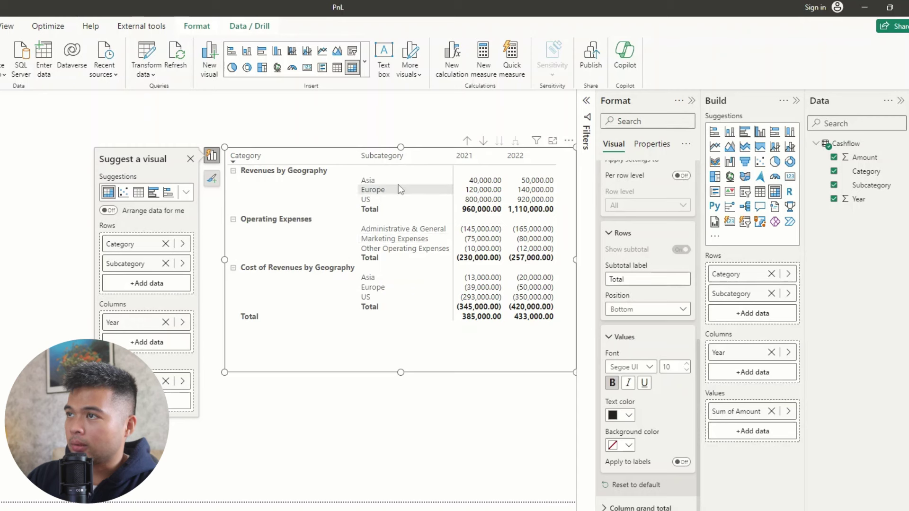
{"action": "left_click", "coordinate": [609, 337]}
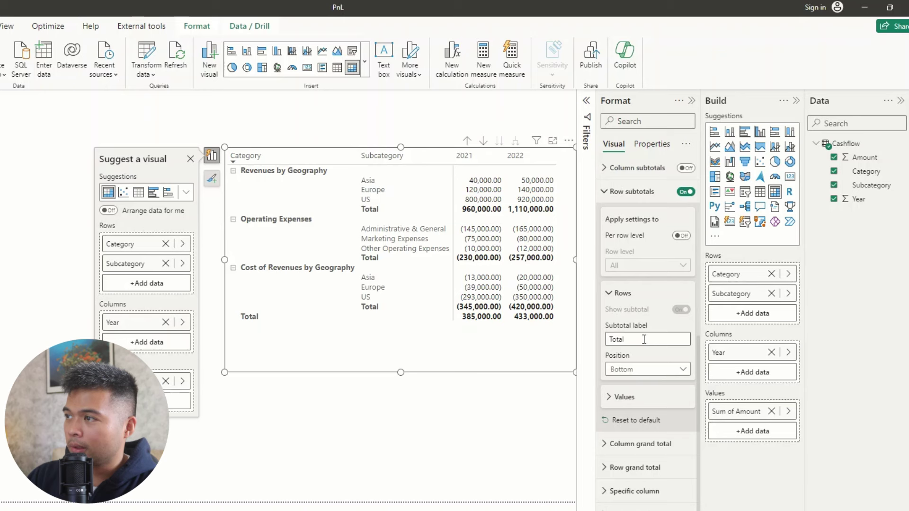
{"action": "left_click", "coordinate": [680, 235]}
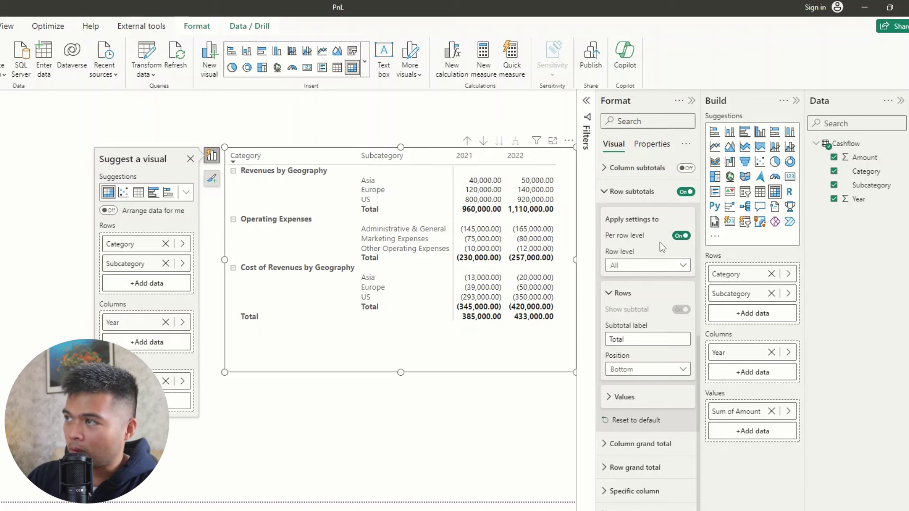
{"action": "left_click", "coordinate": [637, 270]}
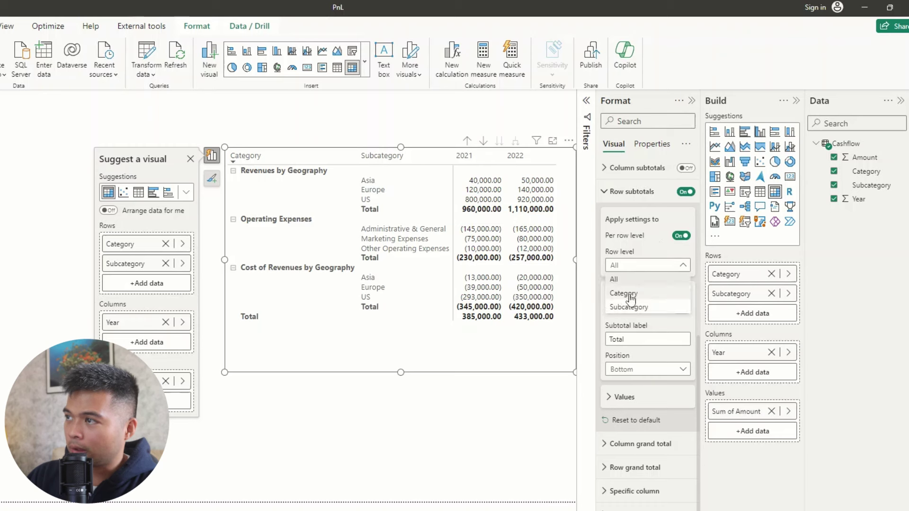
Step: Set the Subcategory row level's subtotal label to 'Subtotal'
{"action": "left_click", "coordinate": [633, 307]}
{"action": "left_click", "coordinate": [648, 341]}
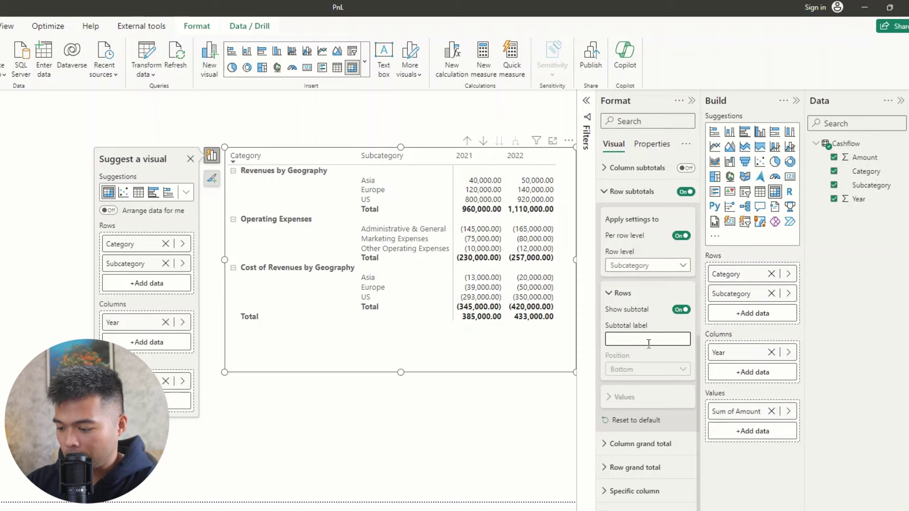
{"action": "type", "text": "subtotal"}
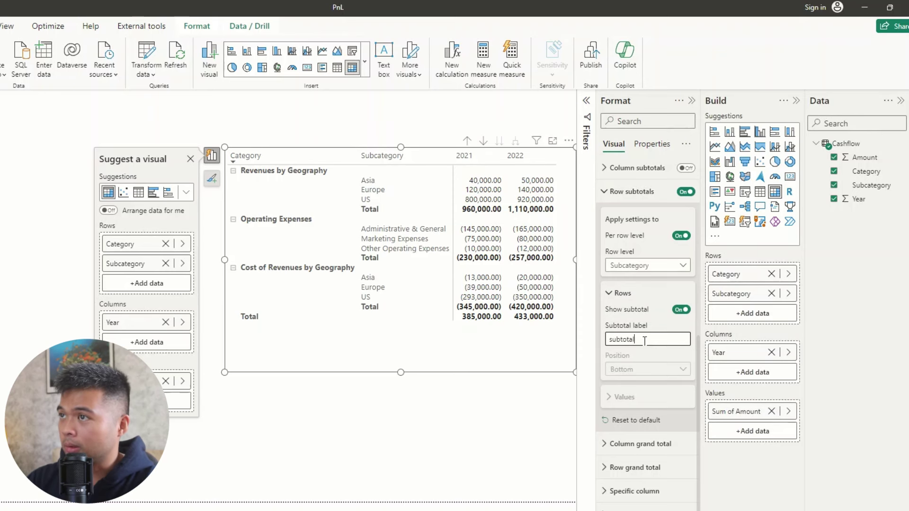
{"action": "key", "text": "ctrl+a"}
{"action": "type", "text": "Subtotal"}
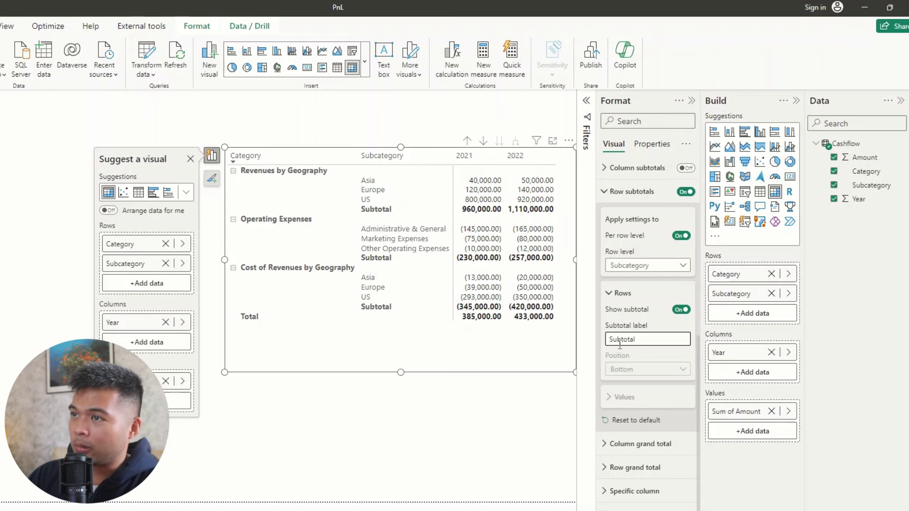
Step: Set the Category row level's total label to 'Net Profit'
{"action": "left_click", "coordinate": [658, 267]}
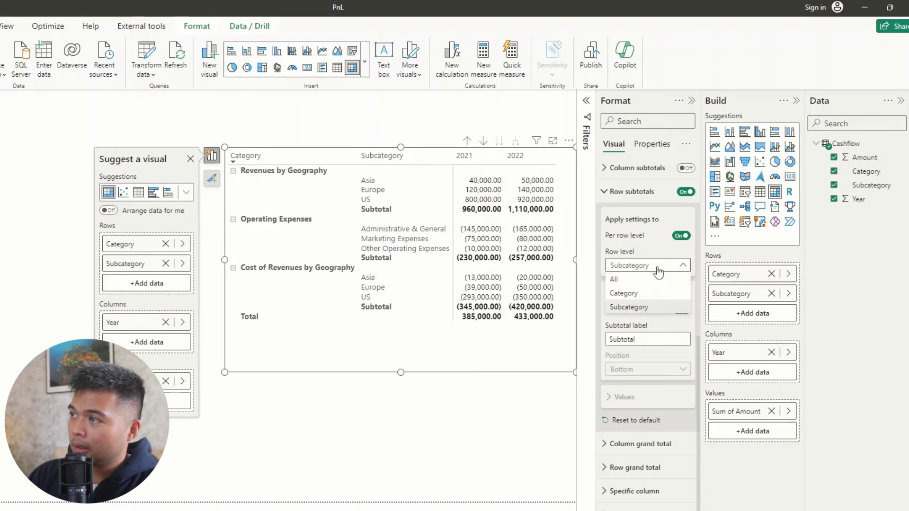
{"action": "left_click", "coordinate": [641, 294]}
{"action": "left_click", "coordinate": [641, 337]}
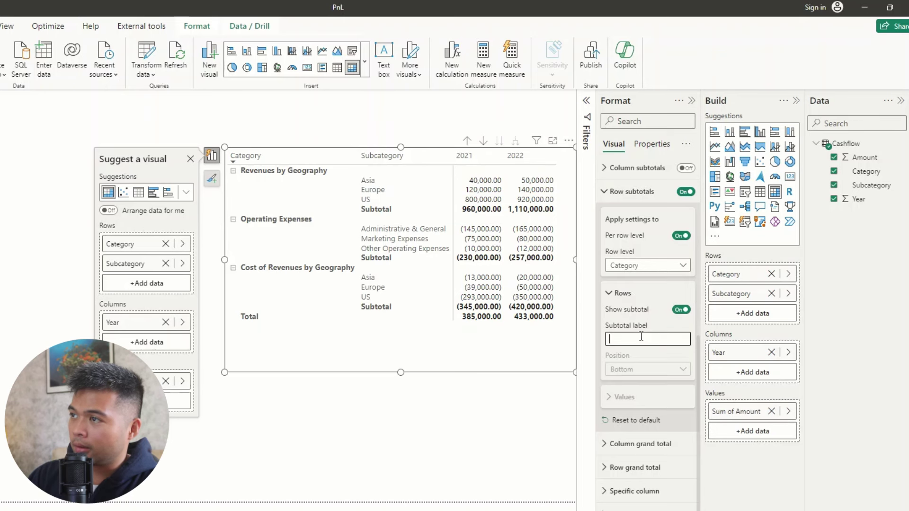
{"action": "type", "text": "Net Profit"}
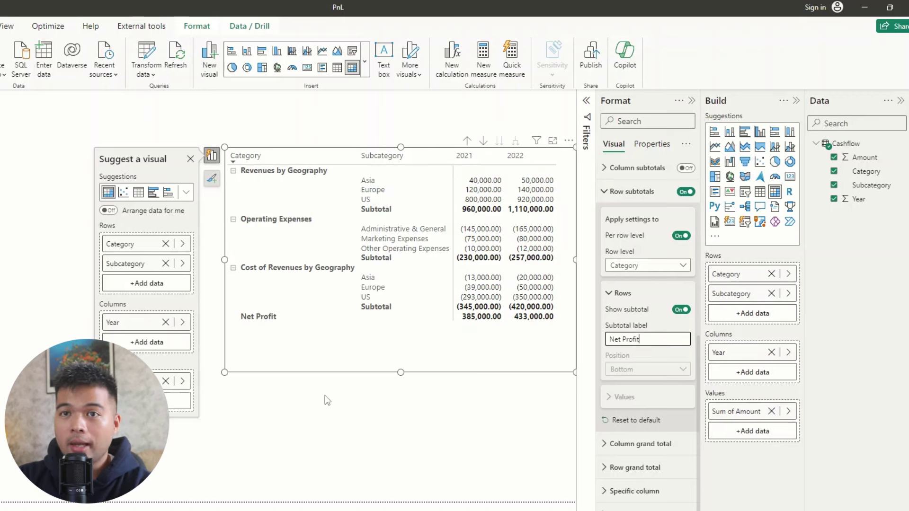